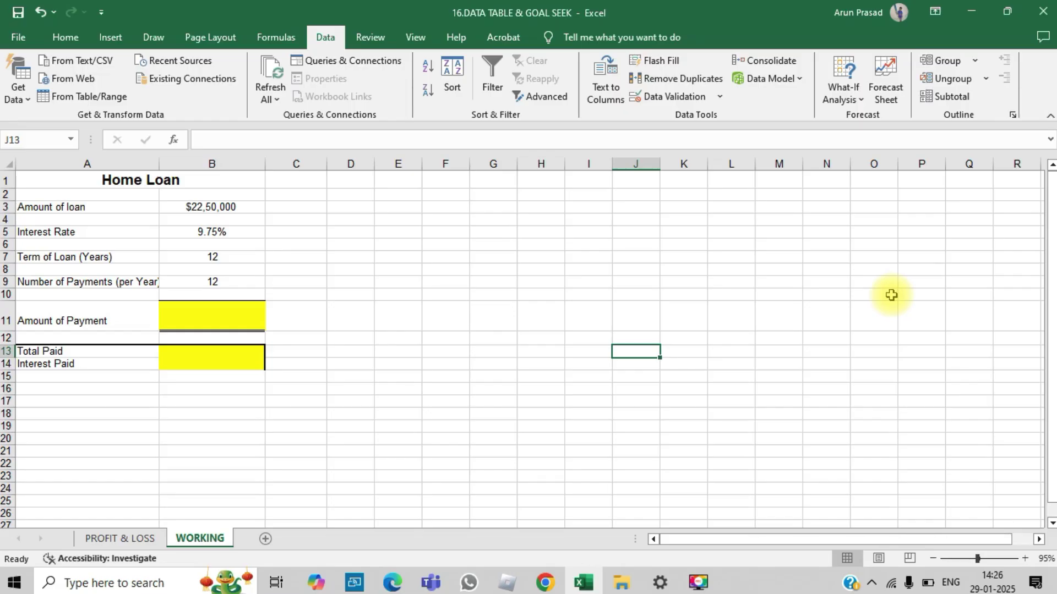
Calculate the Amount of Payment in B11 with the formula =pmt(B5/12,B7*12,-B3).
left_click(205, 317)
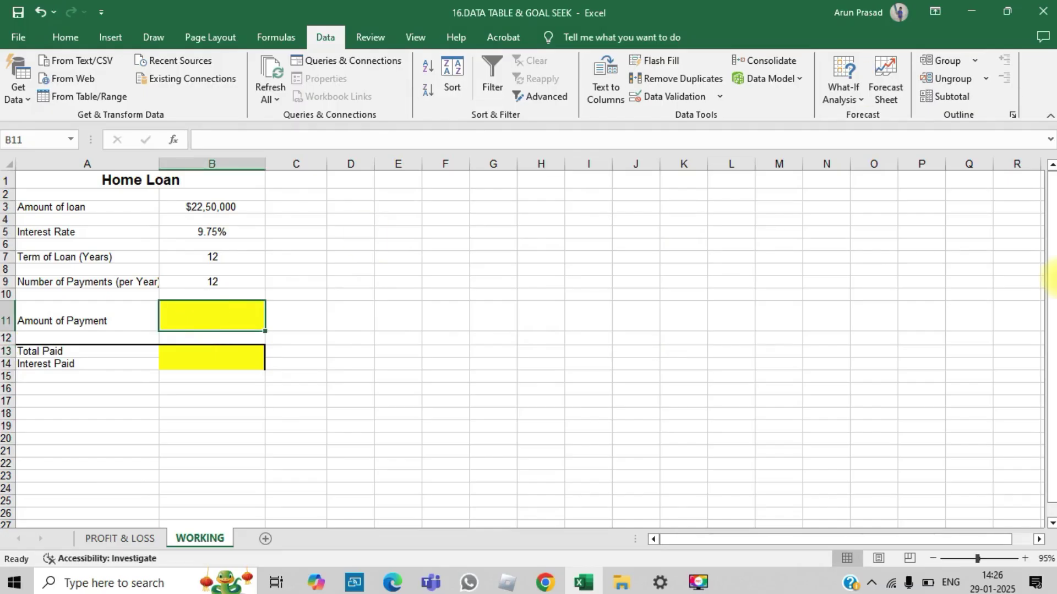
type("=pmt(")
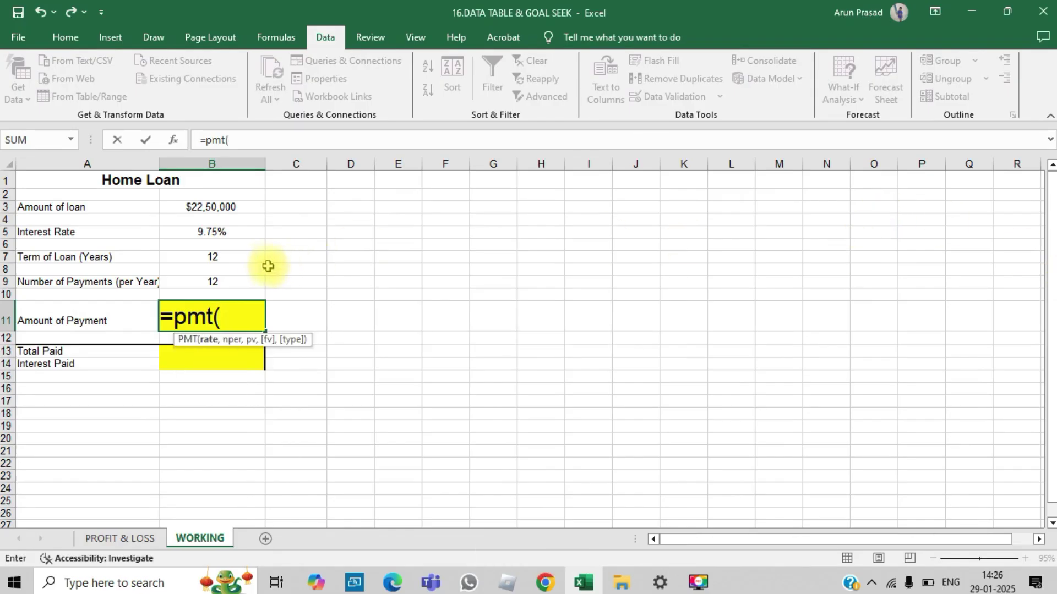
left_click(241, 232)
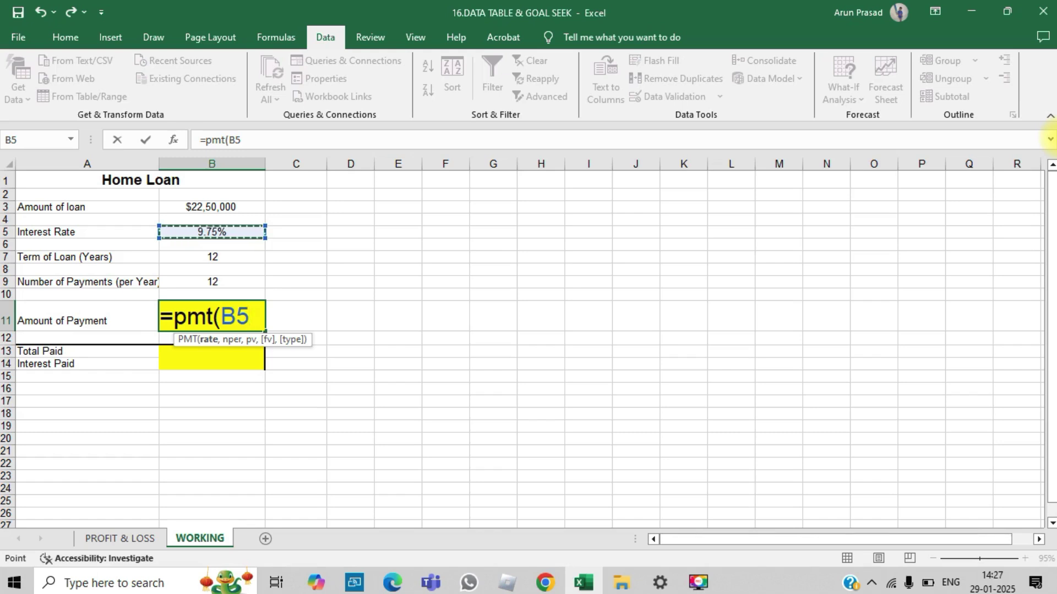
type("/")
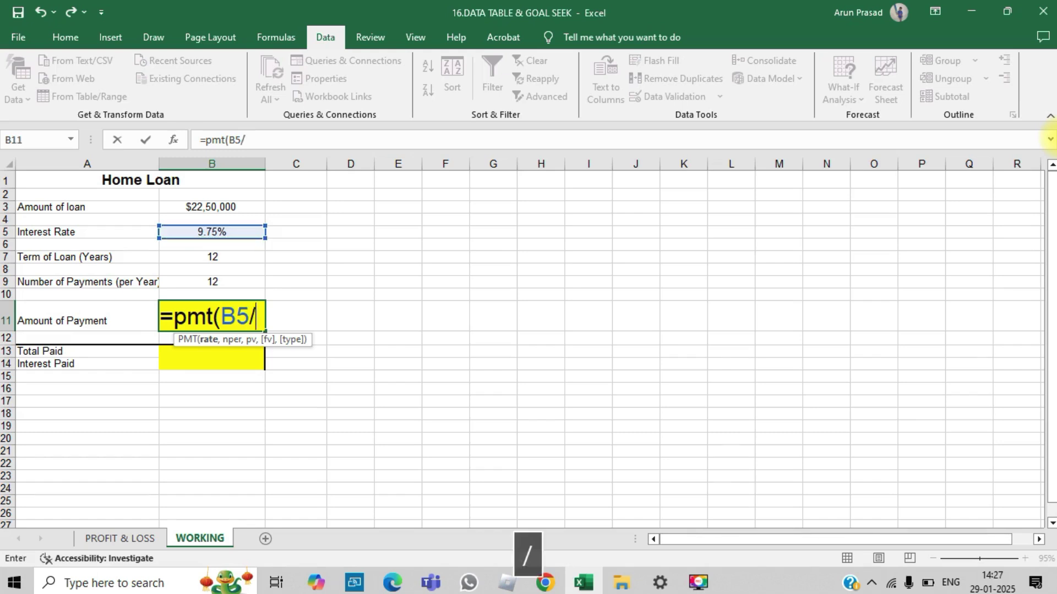
type("12")
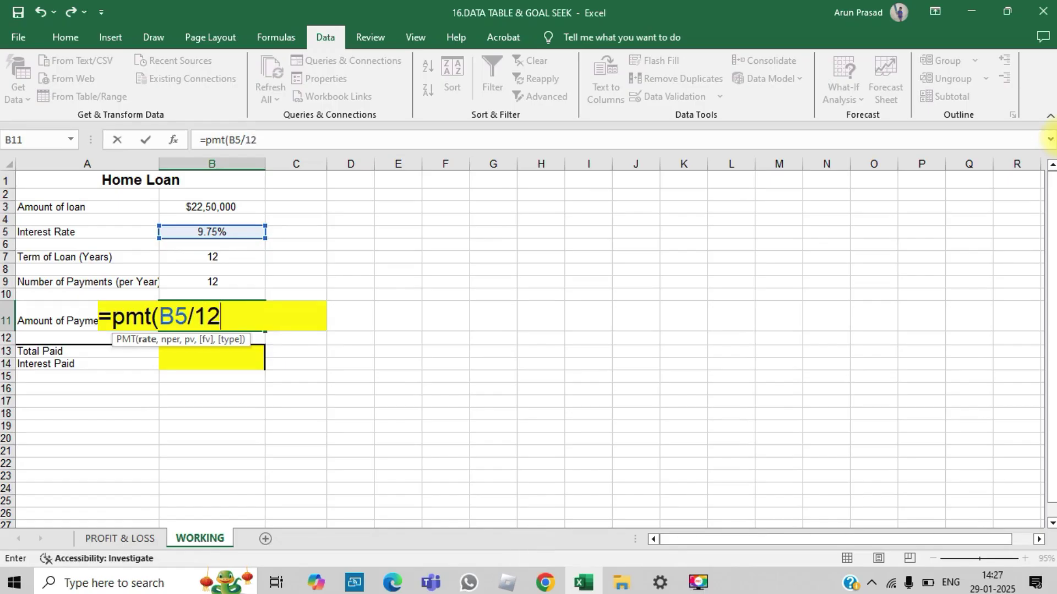
type(",")
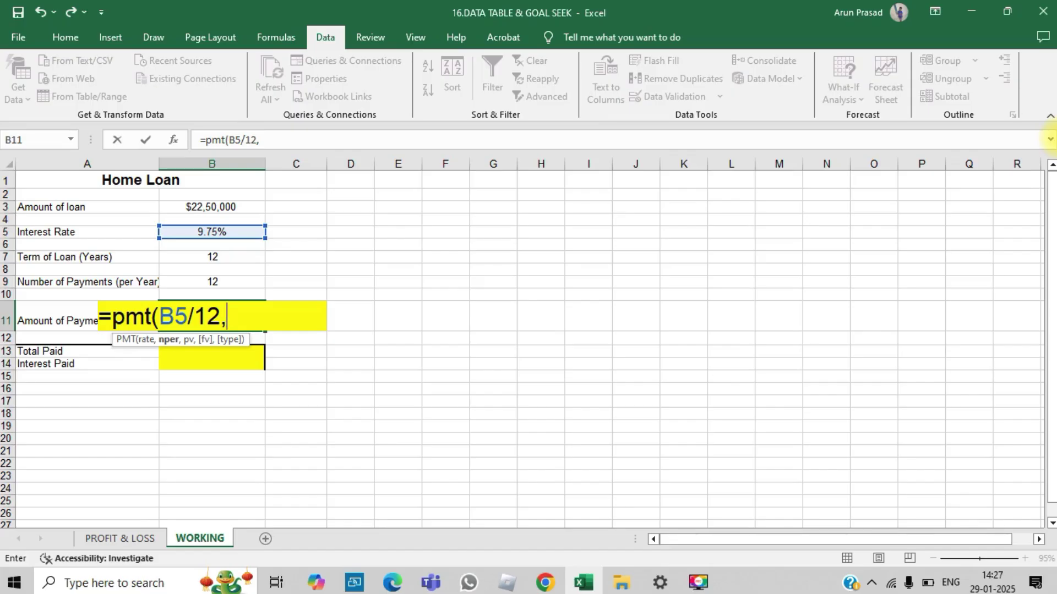
left_click(233, 263)
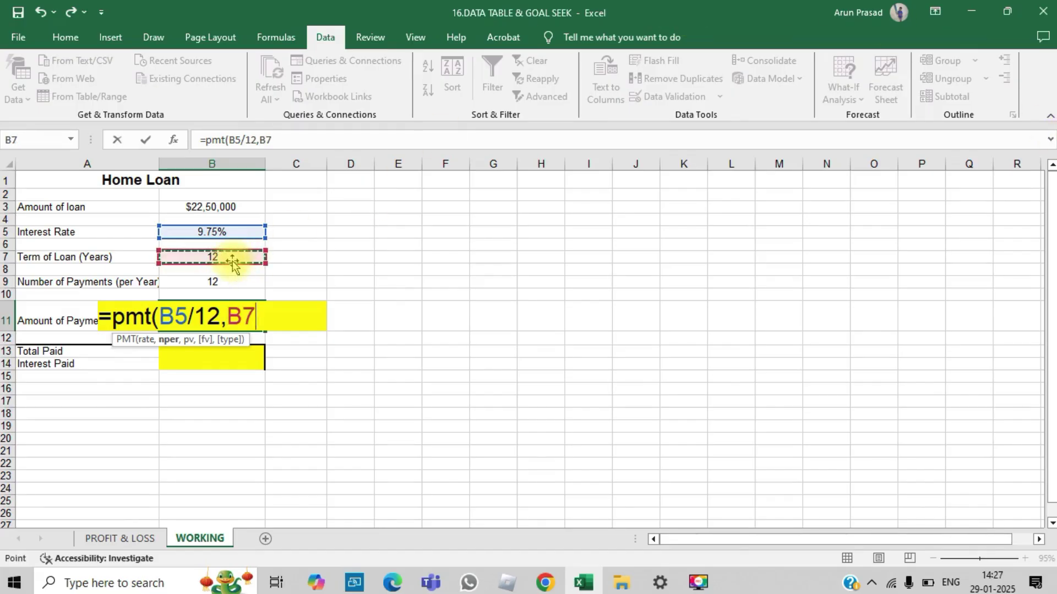
type("*")
type("12,")
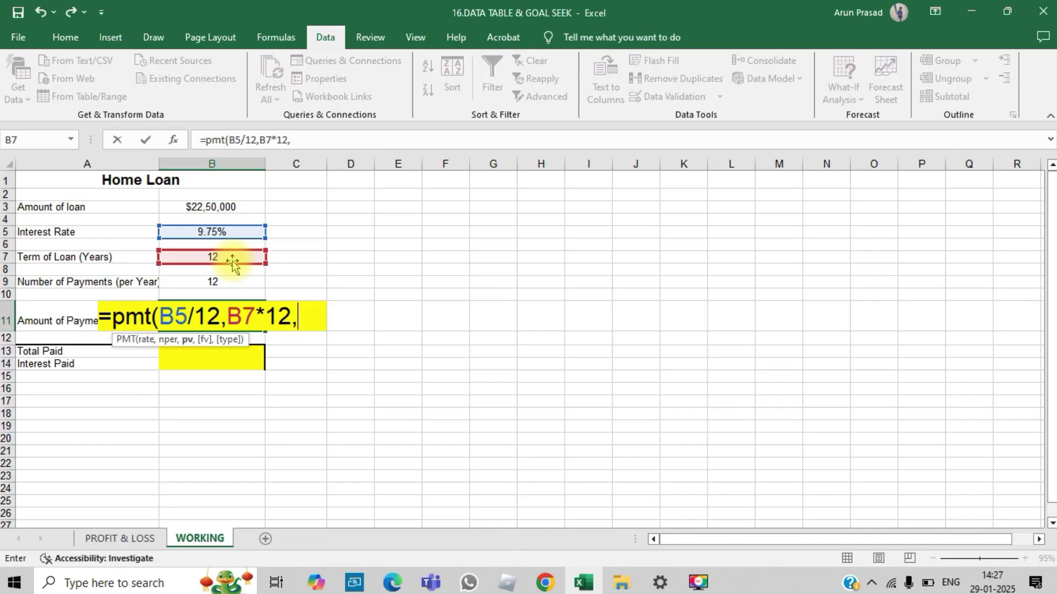
type("-")
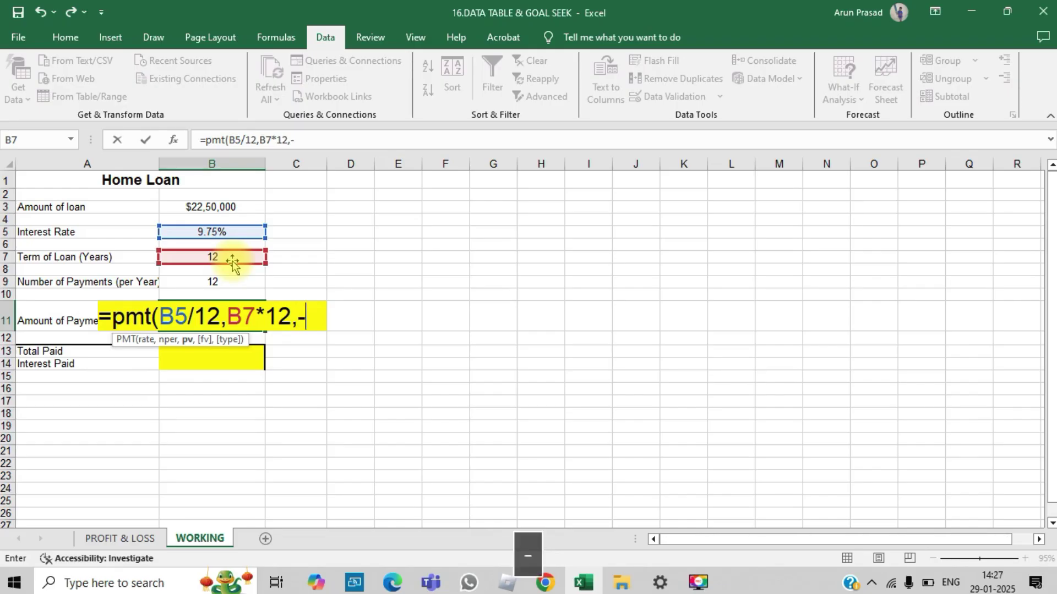
left_click(211, 207)
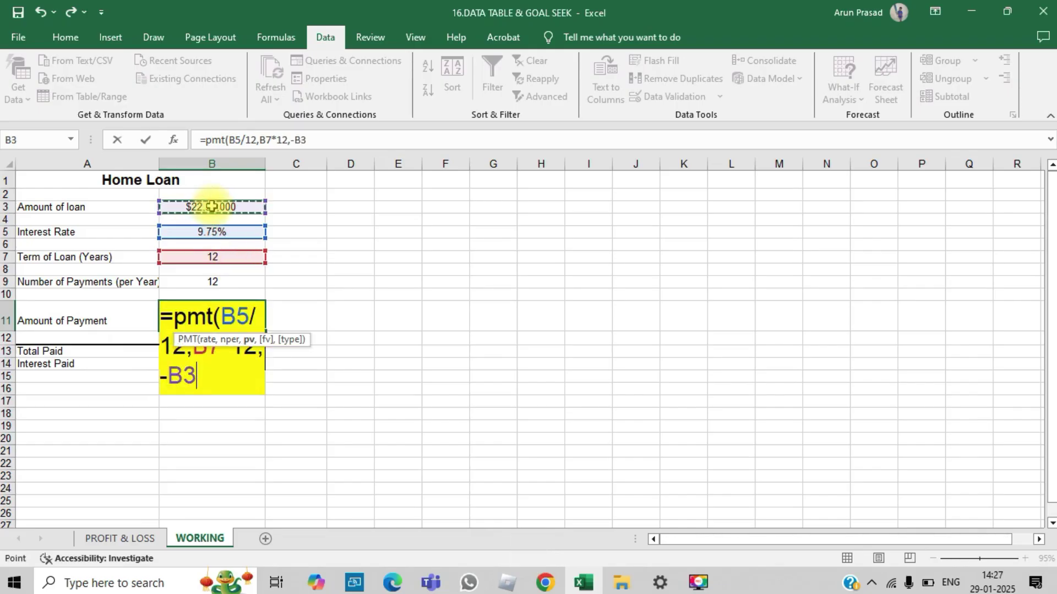
type(")")
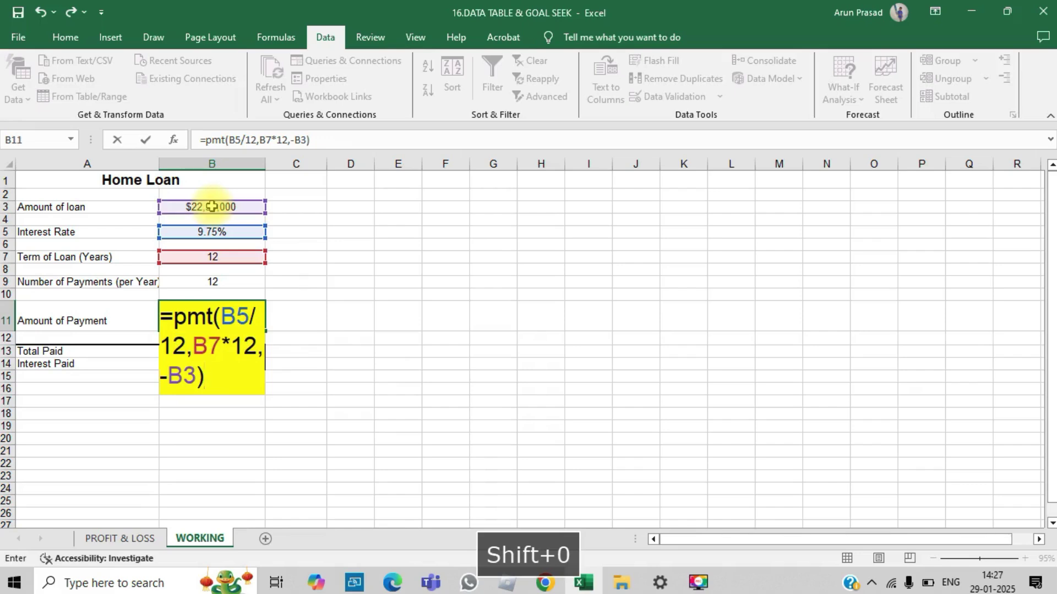
key("Return")
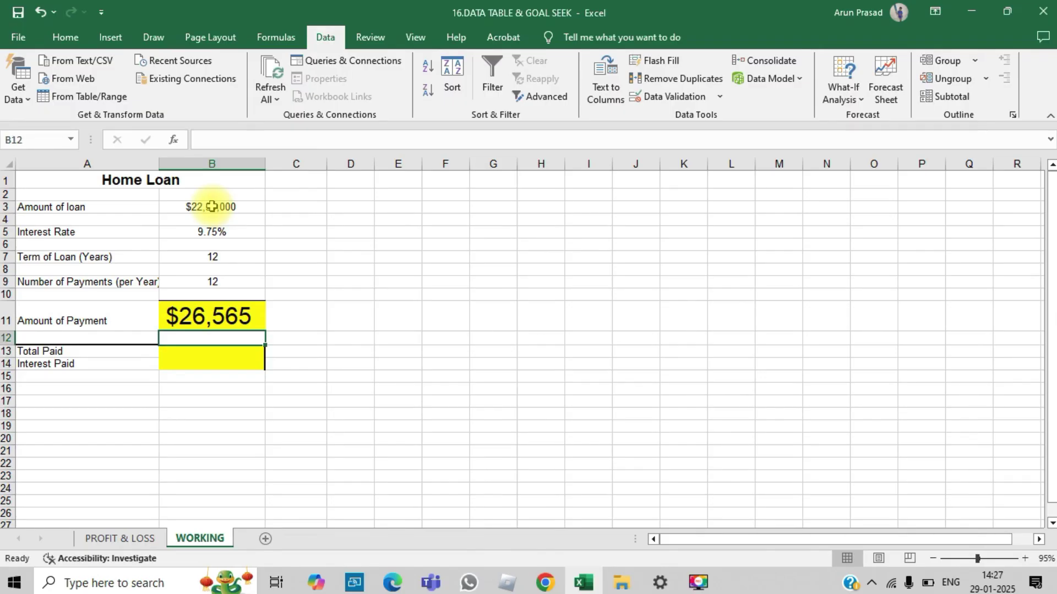
Calculate the Total Paid in B13 with the formula =B11*B9*B7.
key("Down")
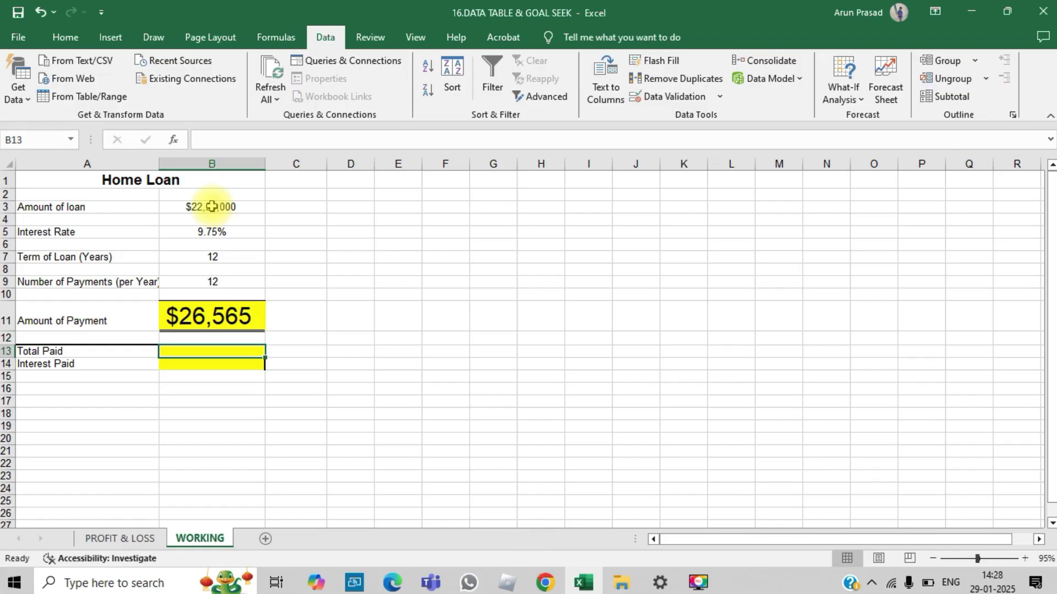
type("=")
key("Up")
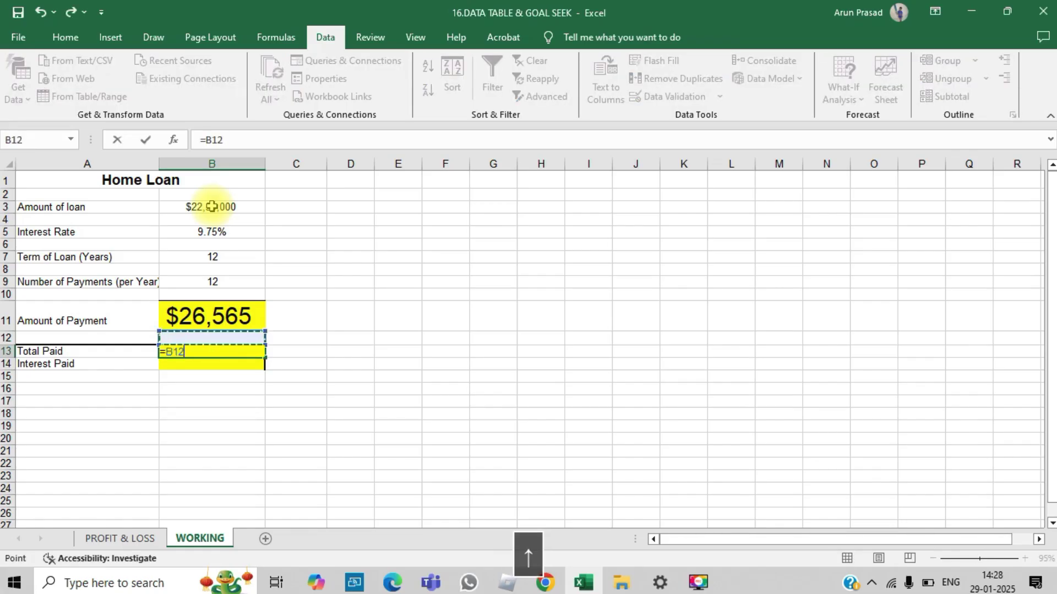
key("Up")
type("*")
key("Up")
key("Up")
key("Up")
key("Up")
type("*")
key("Up")
key("Up")
key("Up")
key("Up")
key("Up")
key("Up")
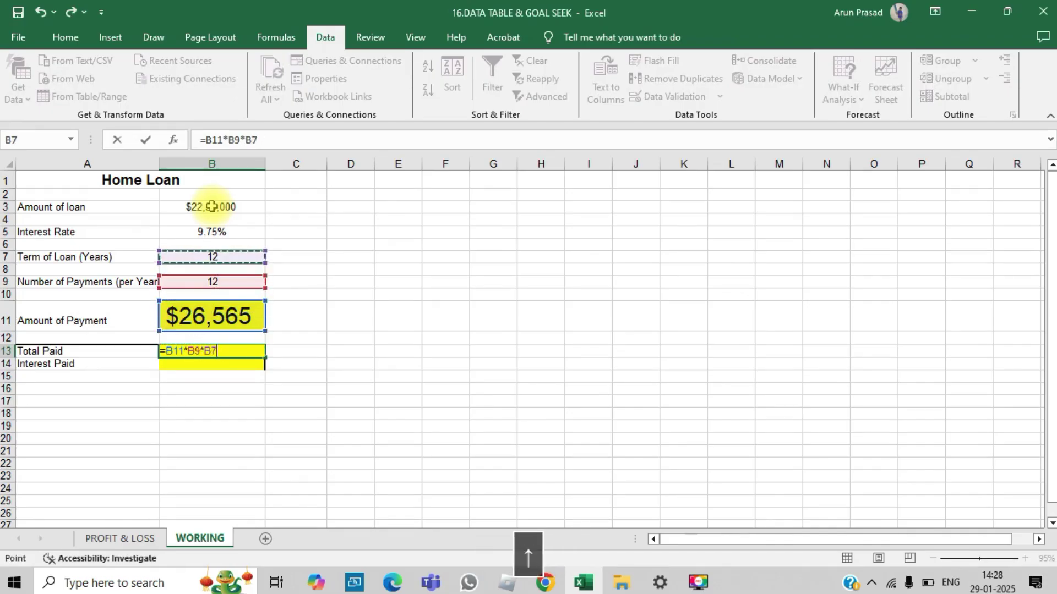
key("Return")
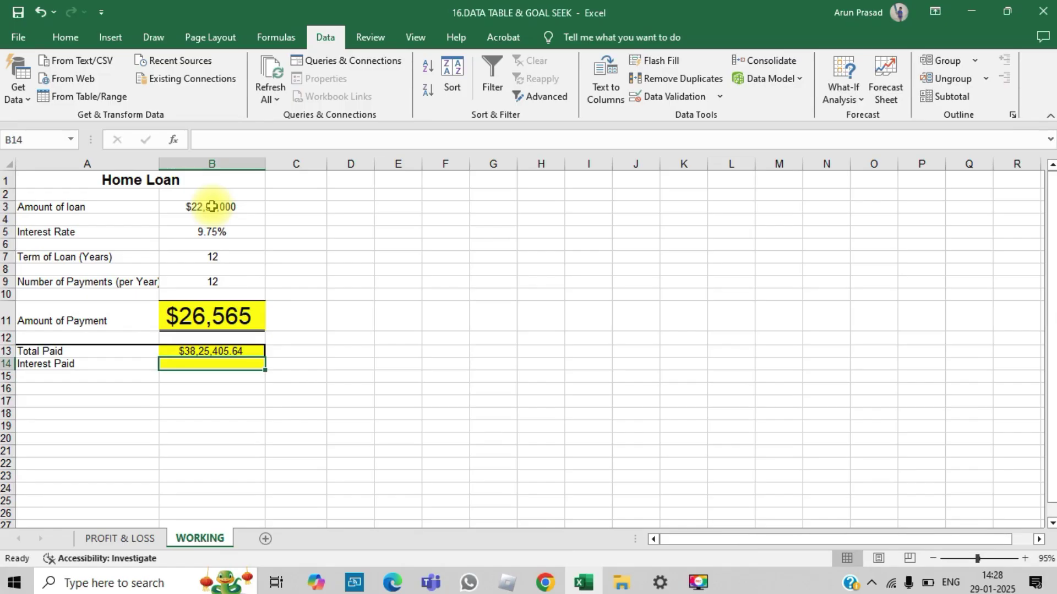
Calculate the Interest Paid in B14 with the formula =B13-B3.
key("Down")
key("Up")
type("=")
key("Up")
type("-")
key("Up")
key("Up")
key("Up")
key("Up")
key("Up")
key("Up")
key("Up")
key("Up")
key("Up")
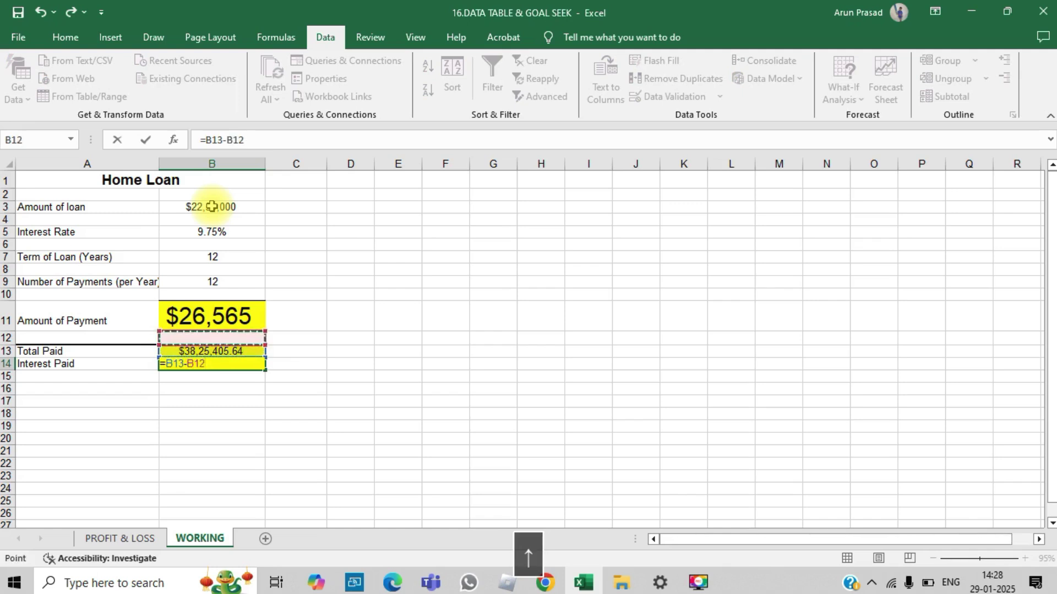
key("Up")
key("Up")
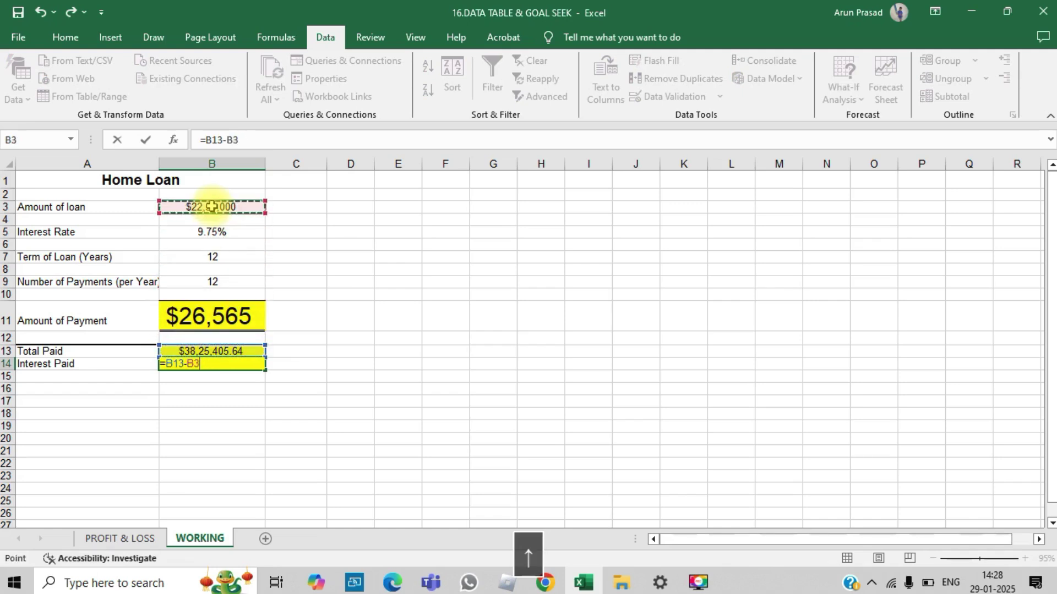
key("Return")
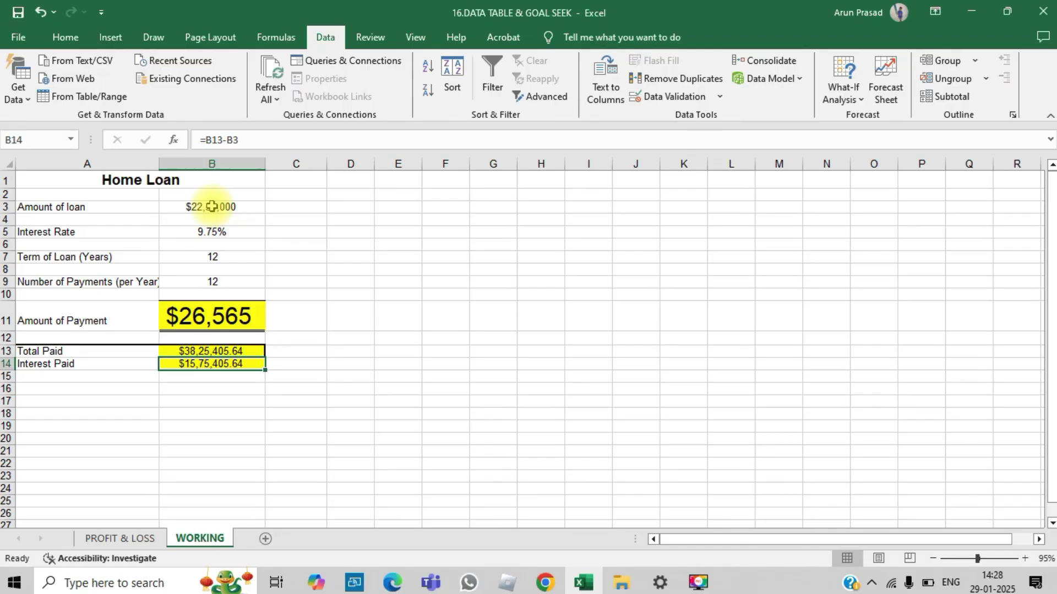
Switch to the Edge browser and open the EMI calculator at emicalculator.net.
key("Up")
key("Up")
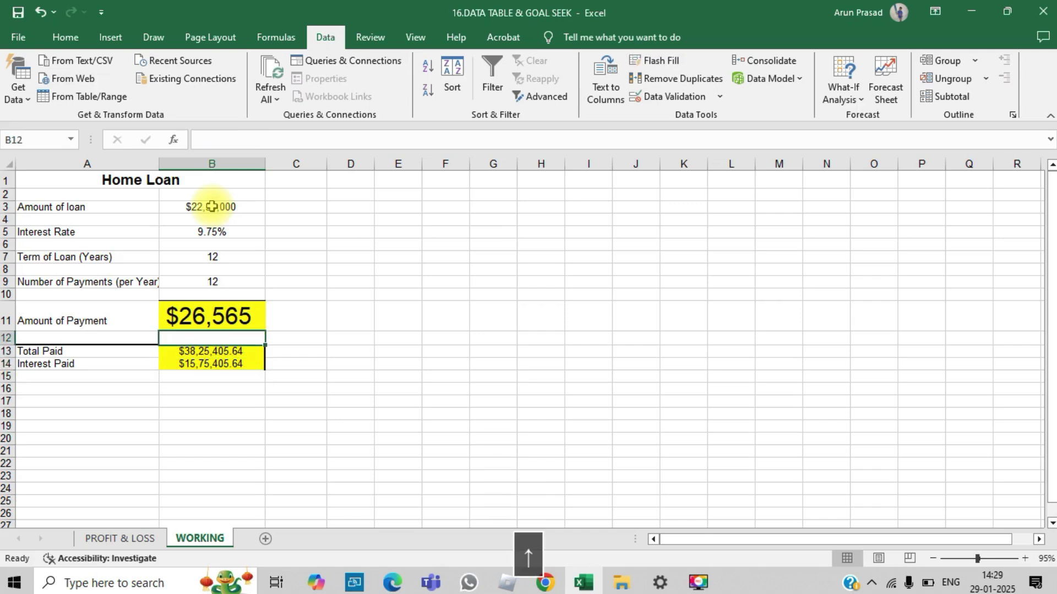
key("alt+Tab")
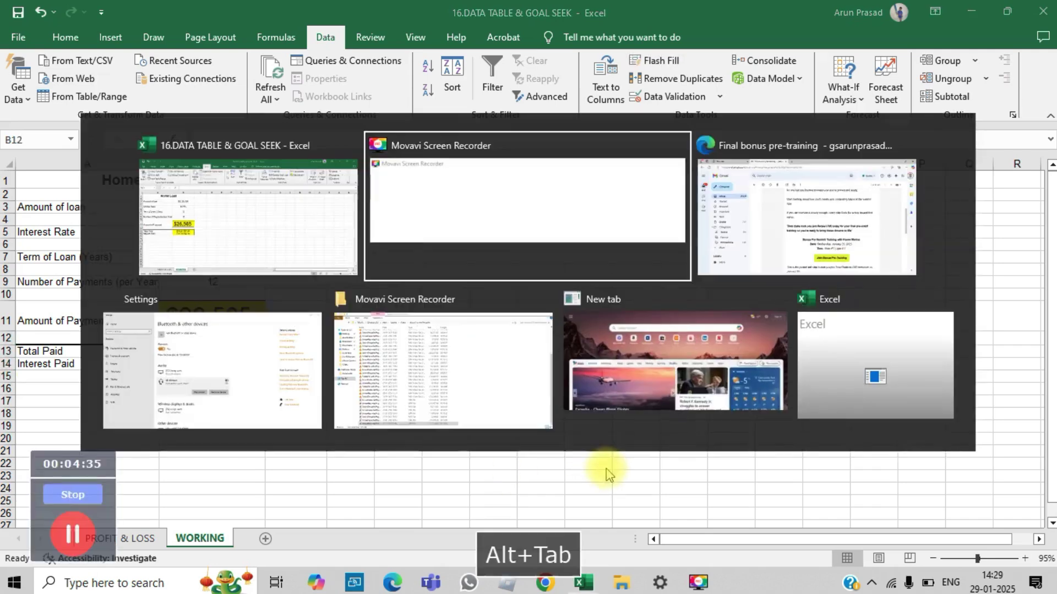
key("alt+Tab")
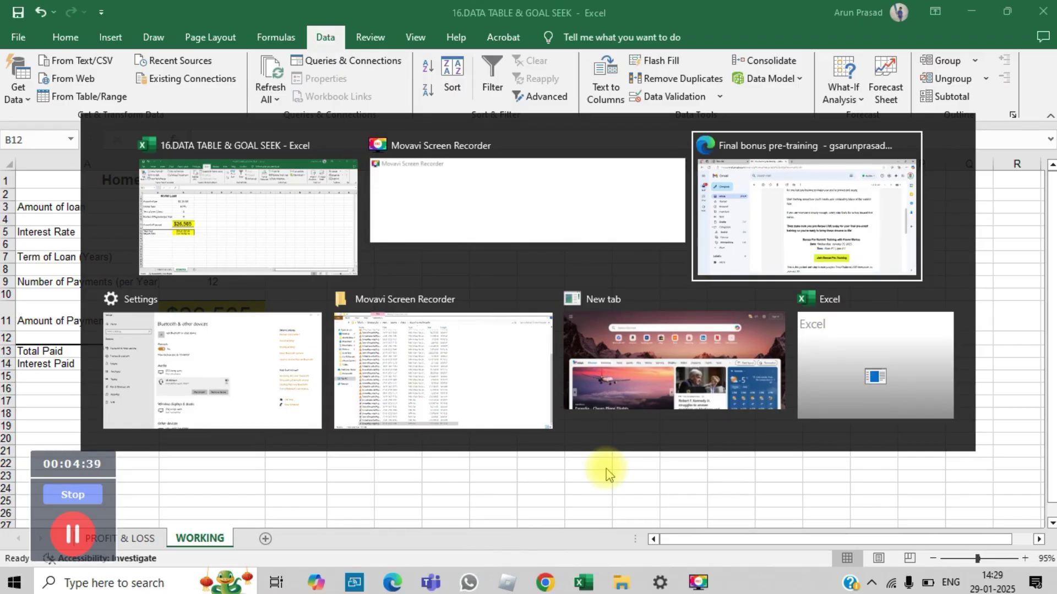
key("alt+Tab")
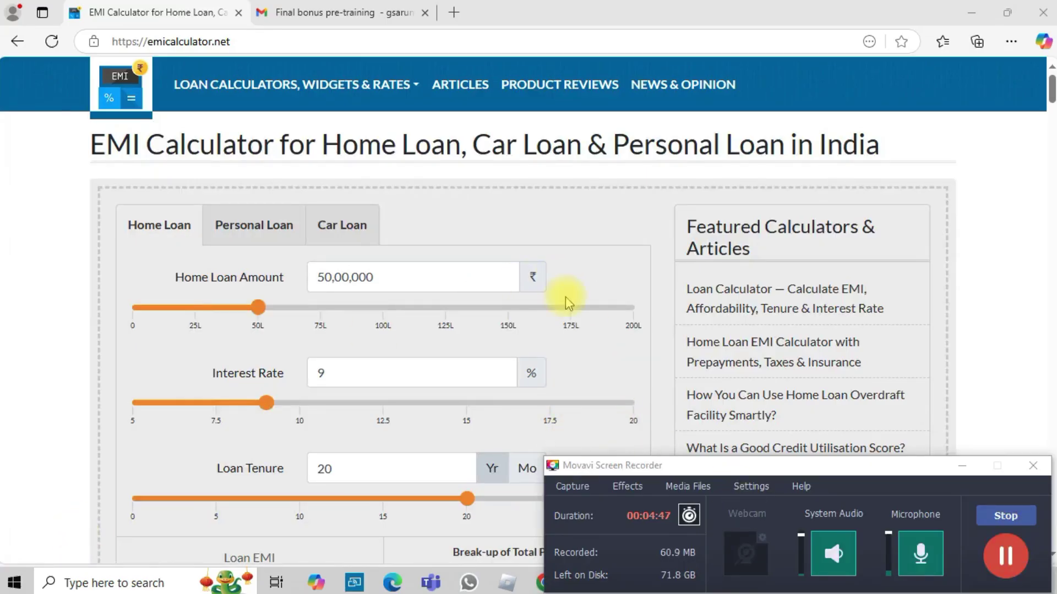
Check the loan amount in the Excel Home Loan sheet and return to the EMI calculator in the browser.
key("alt+Tab")
key("Tab")
key("Tab")
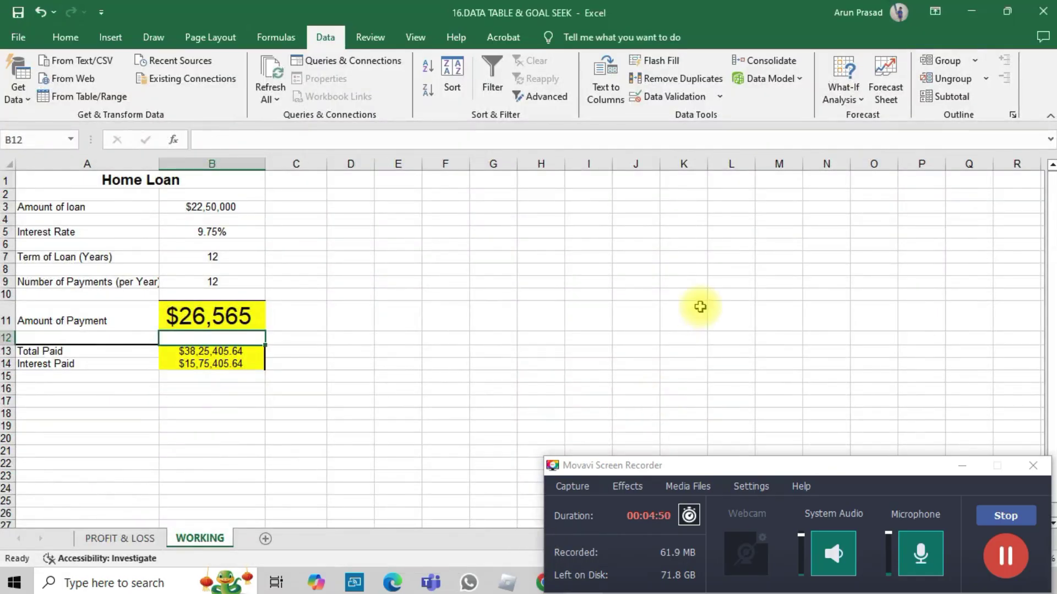
key("alt+Tab")
key("alt+Tab")
key("Tab")
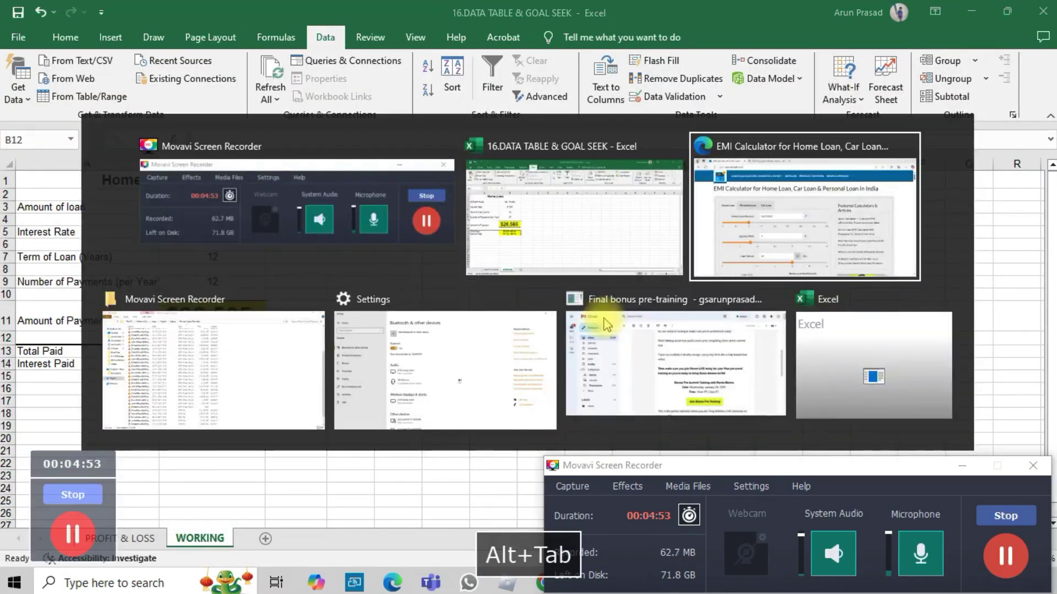
Close the mail tab and set the calculator's Home Loan Amount to 22,50,000.
left_click(333, 277)
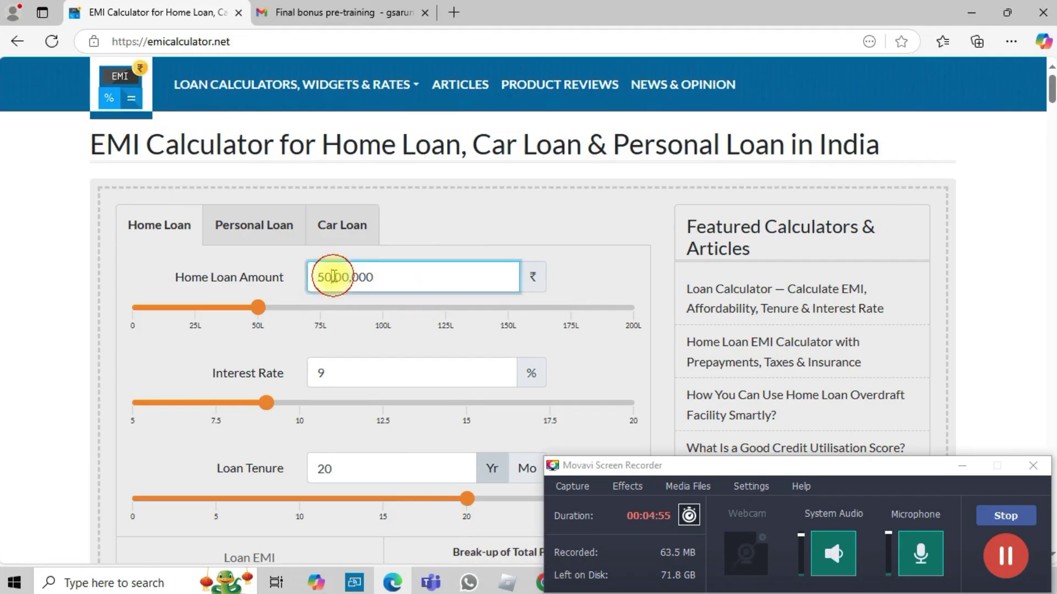
left_click(962, 466)
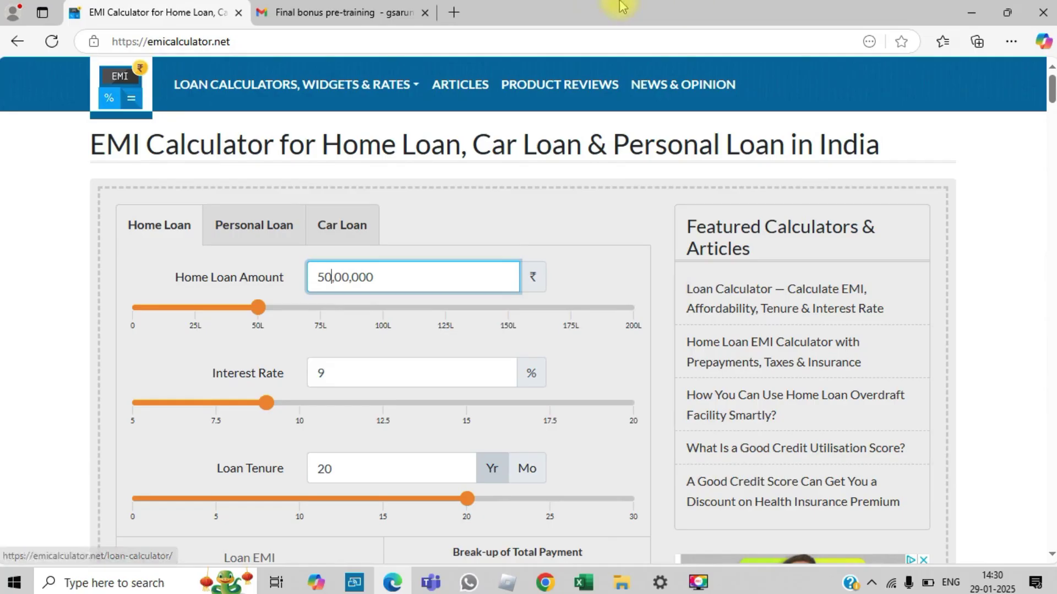
left_click(425, 13)
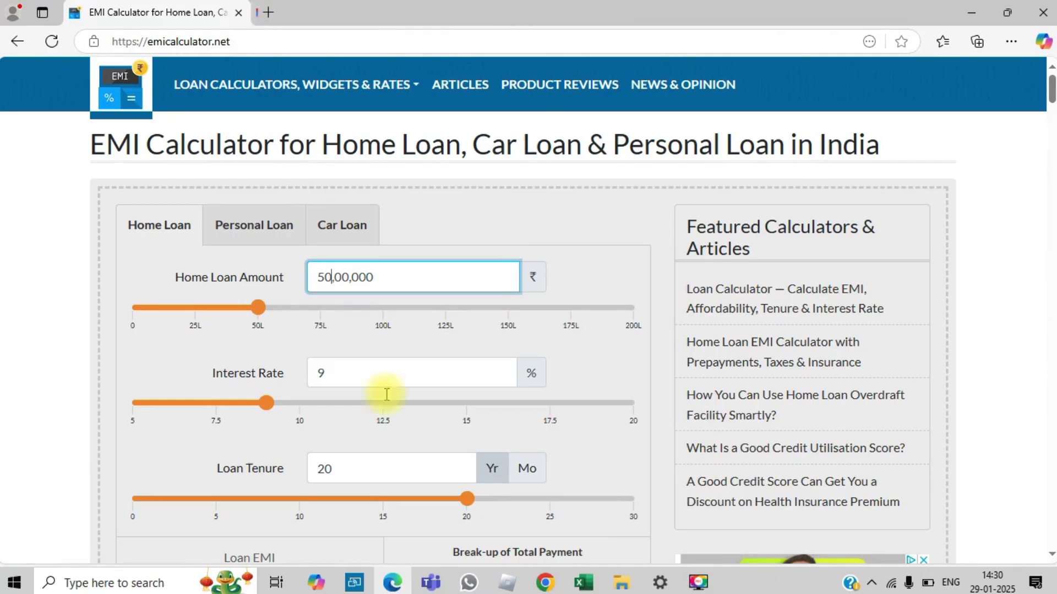
key("BackSpace")
key("BackSpace")
type("22")
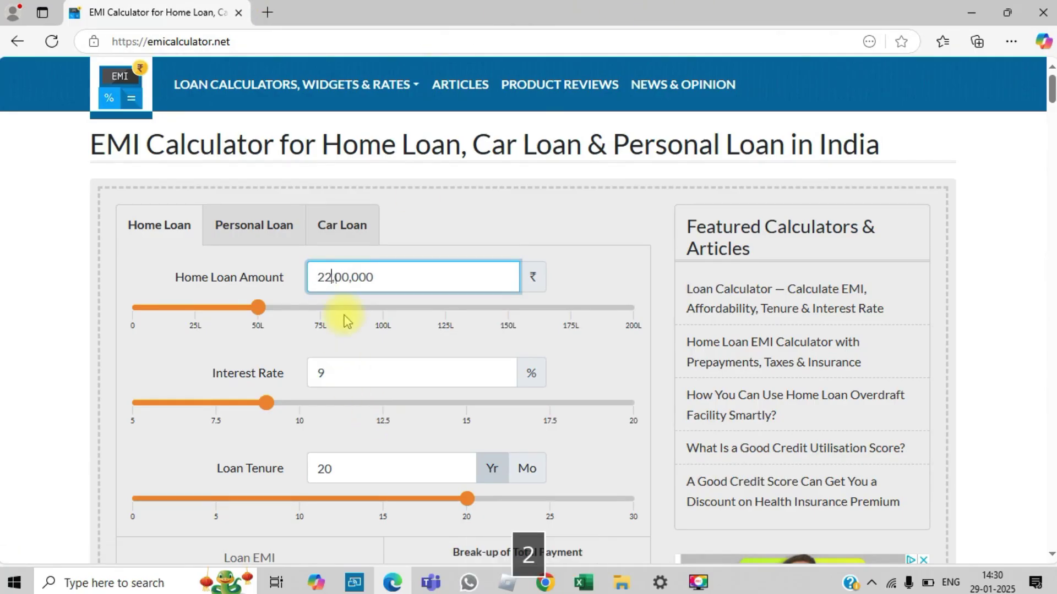
key("Right")
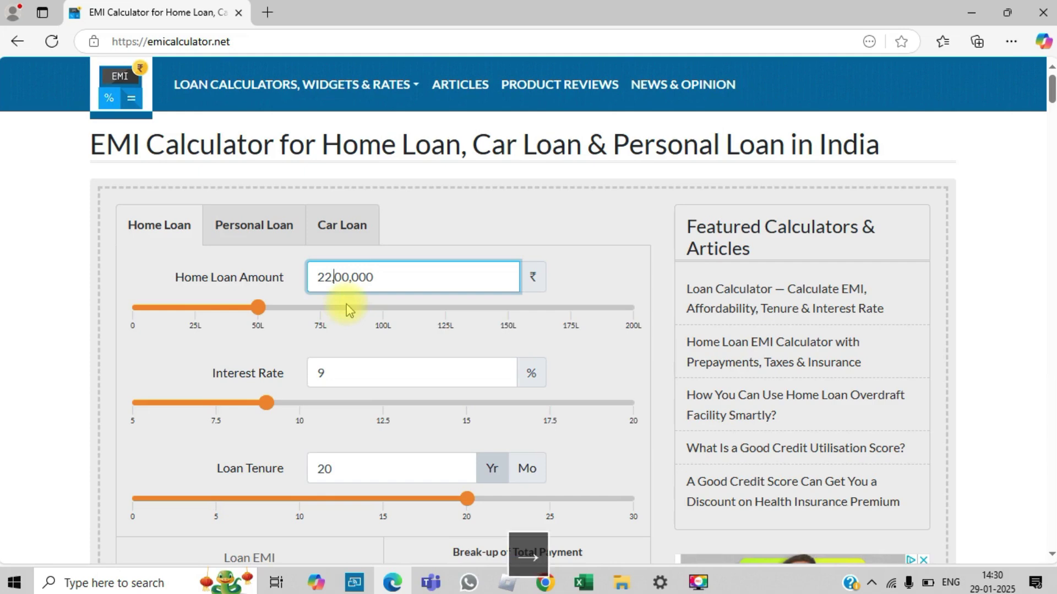
key("BackSpace")
type("5")
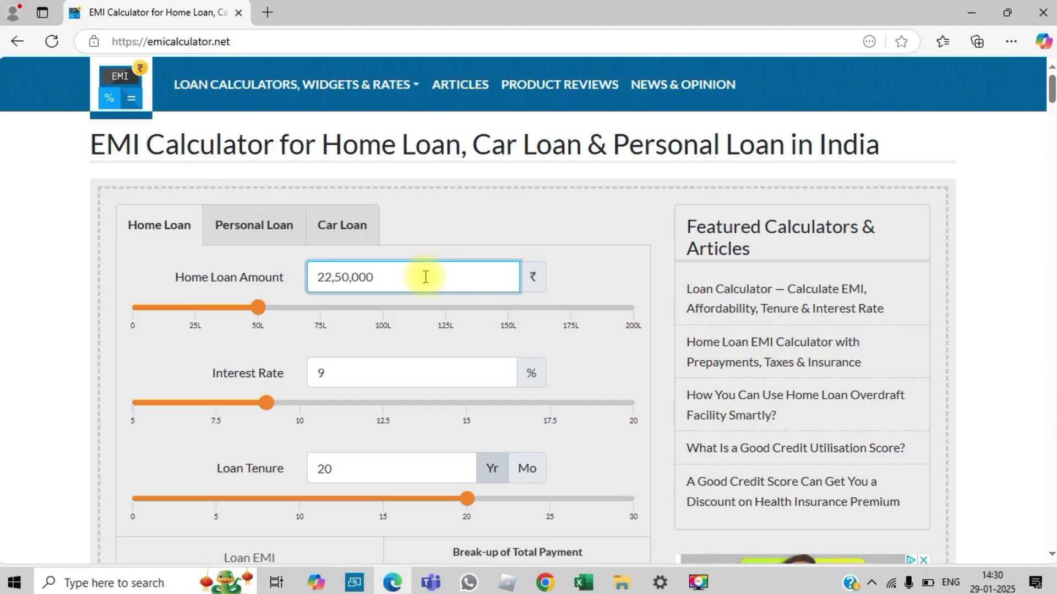
Check the interest rate in the Excel Home Loan sheet and set the EMI calculator's Interest Rate to 9.75%.
left_click(358, 376)
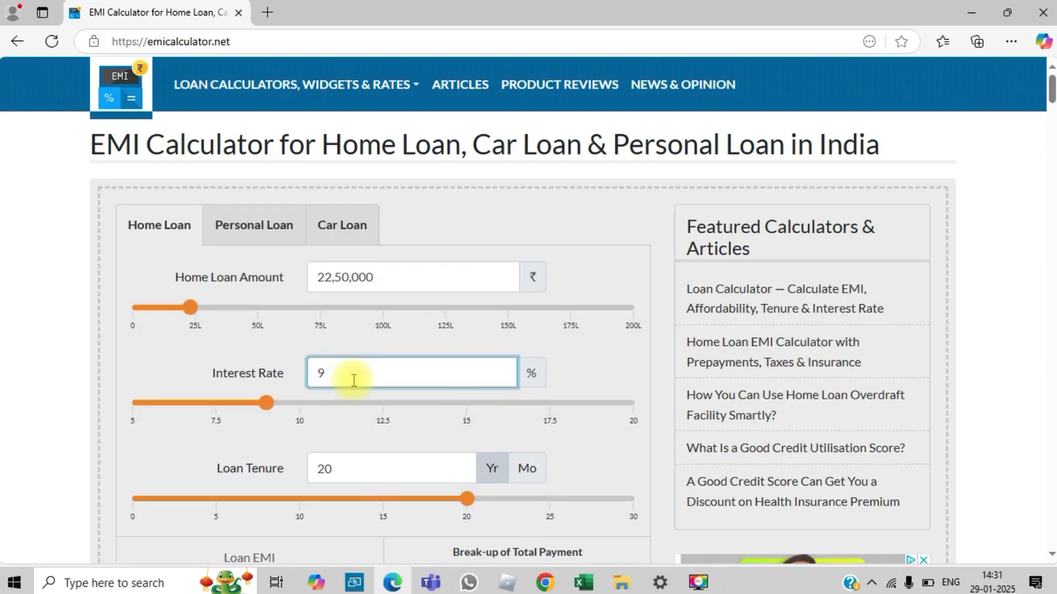
key("Tab")
key("alt+Tab")
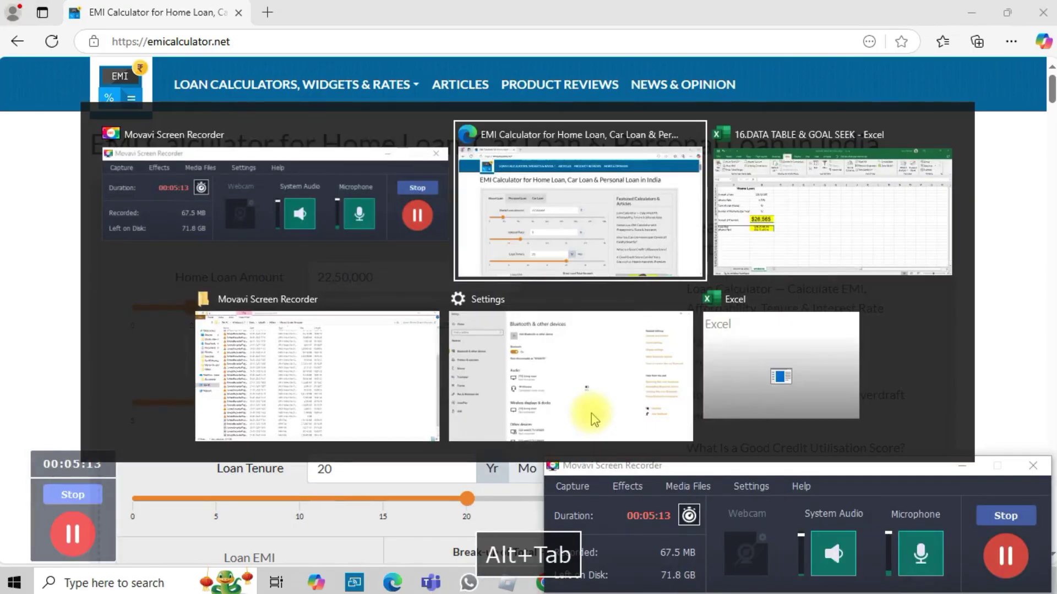
key("alt+Tab")
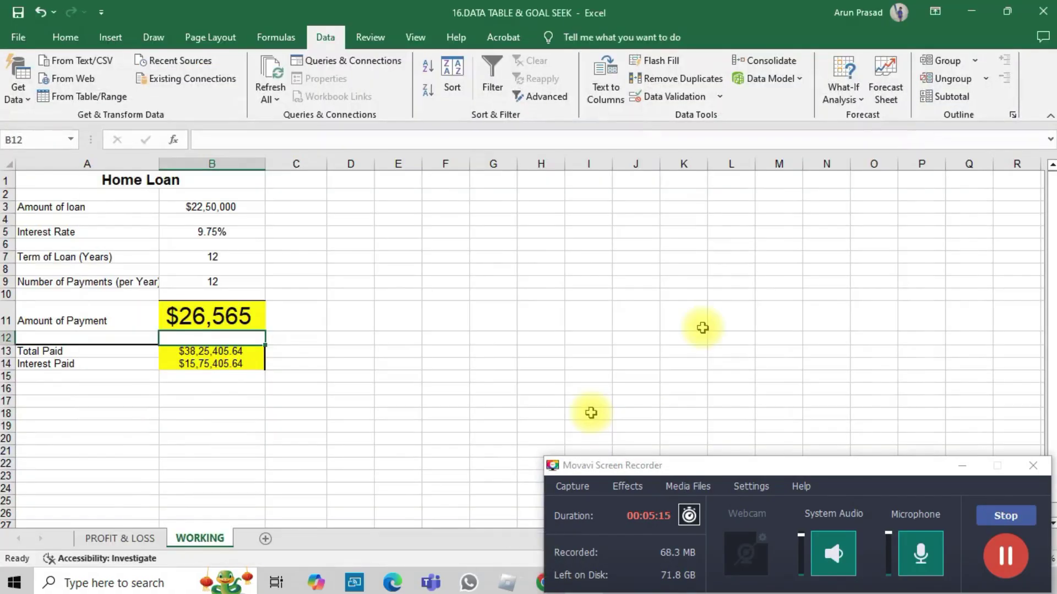
key("alt+Tab")
key("Tab")
key("Tab")
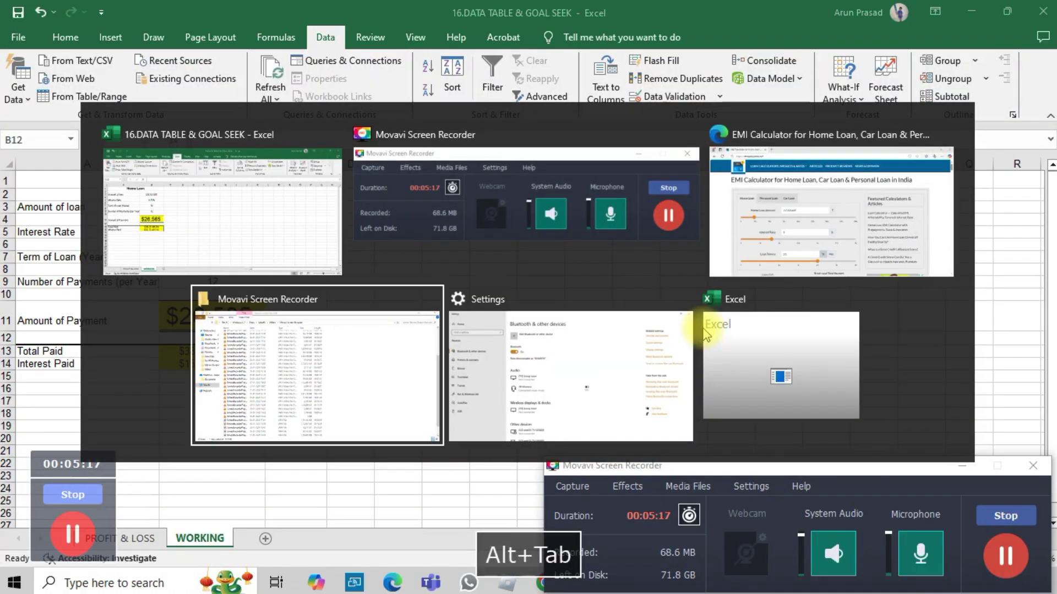
key("Tab")
key("Tab")
key("Tab")
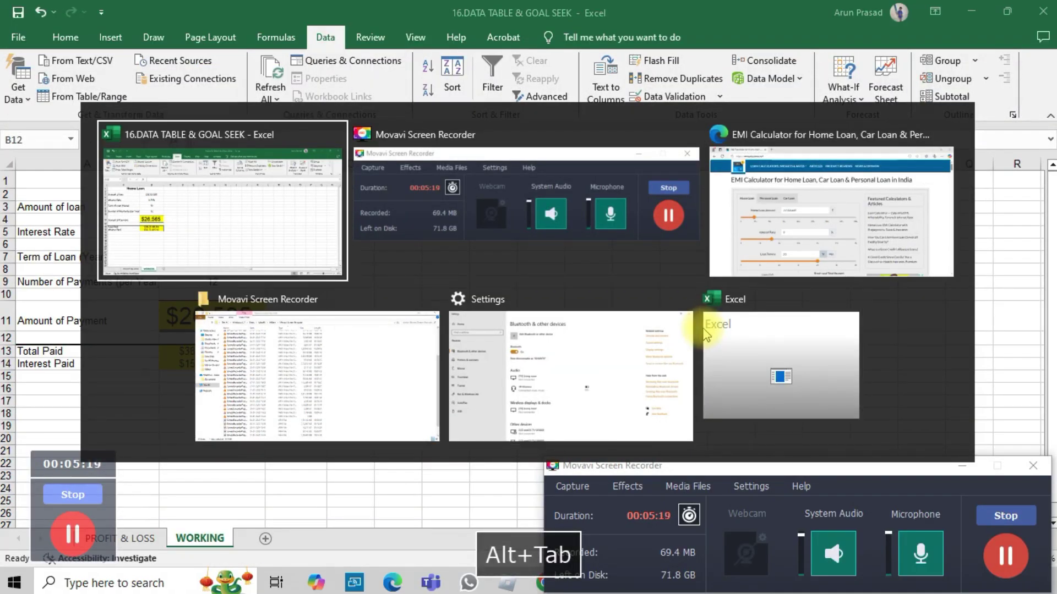
key("Tab")
key("Tab")
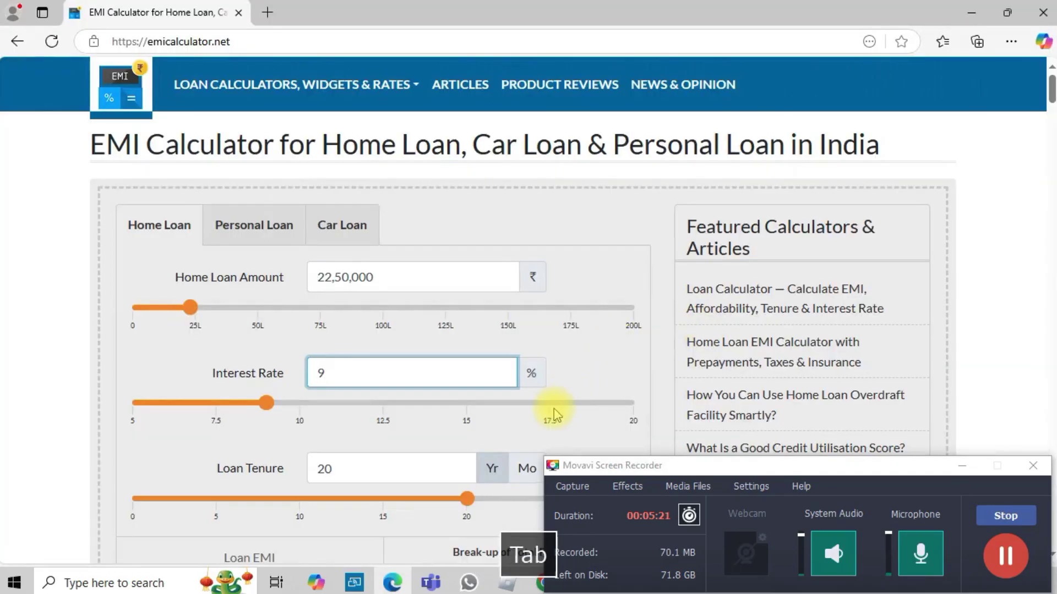
type("75")
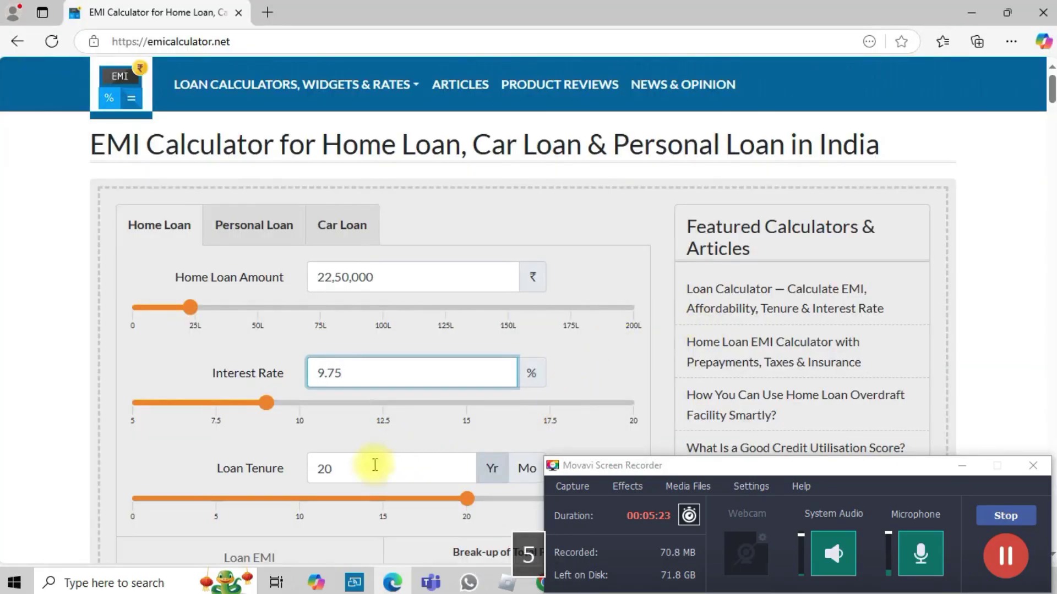
Set the EMI calculator's Loan Tenure to 12 years.
left_click(367, 476)
key("BackSpace")
key("BackSpace")
type("12")
key("Return")
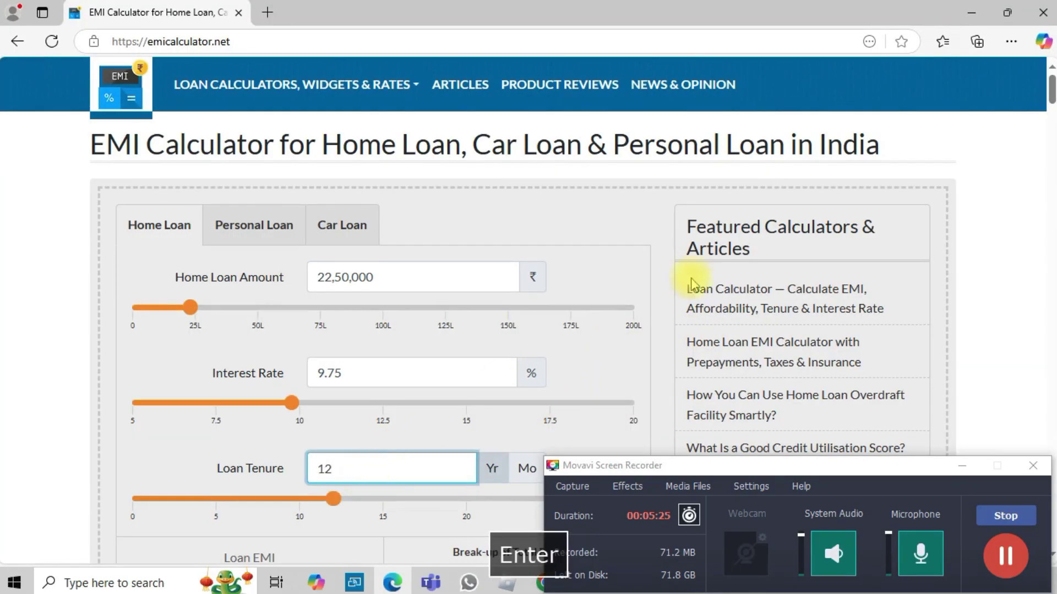
Highlight the calculator's Loan EMI amount and compare it with the Amount of Payment in cell B11 of the Excel sheet.
left_click_drag(1051, 93, 1051, 107)
left_click_drag(299, 314, 232, 312)
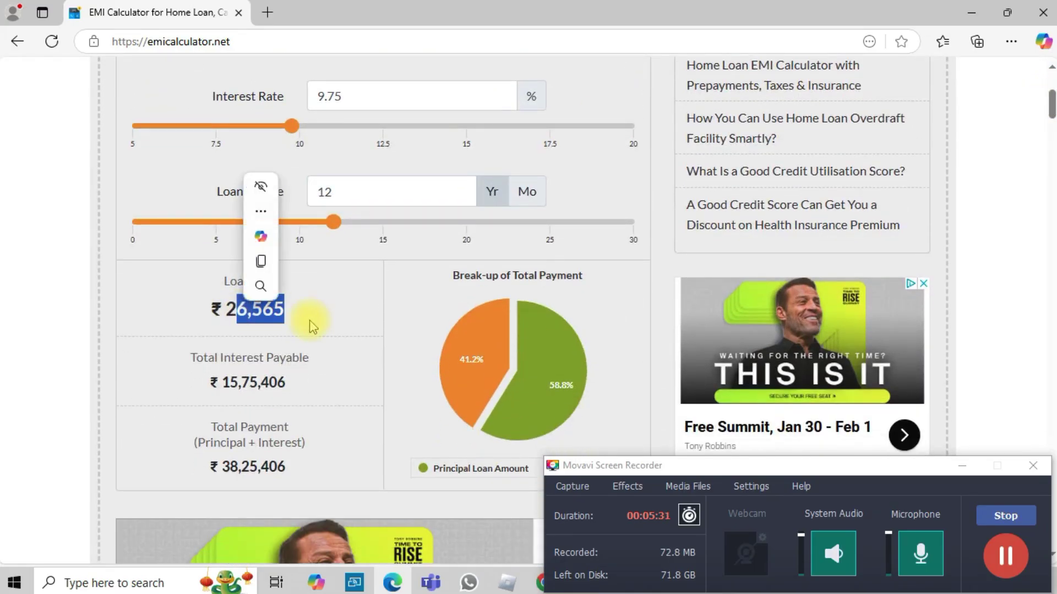
key("shift+Left")
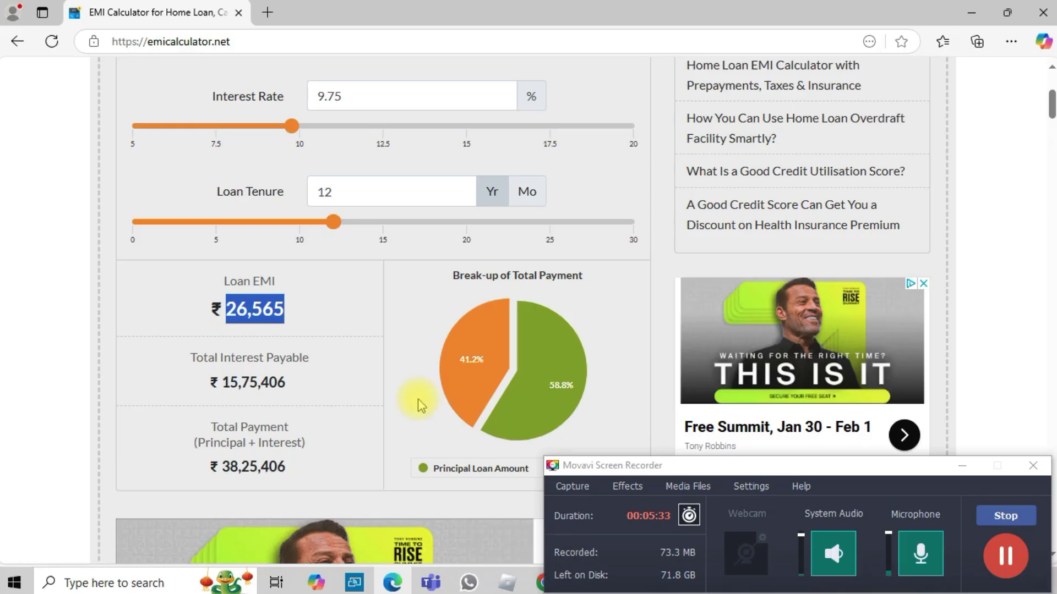
key("alt+Tab")
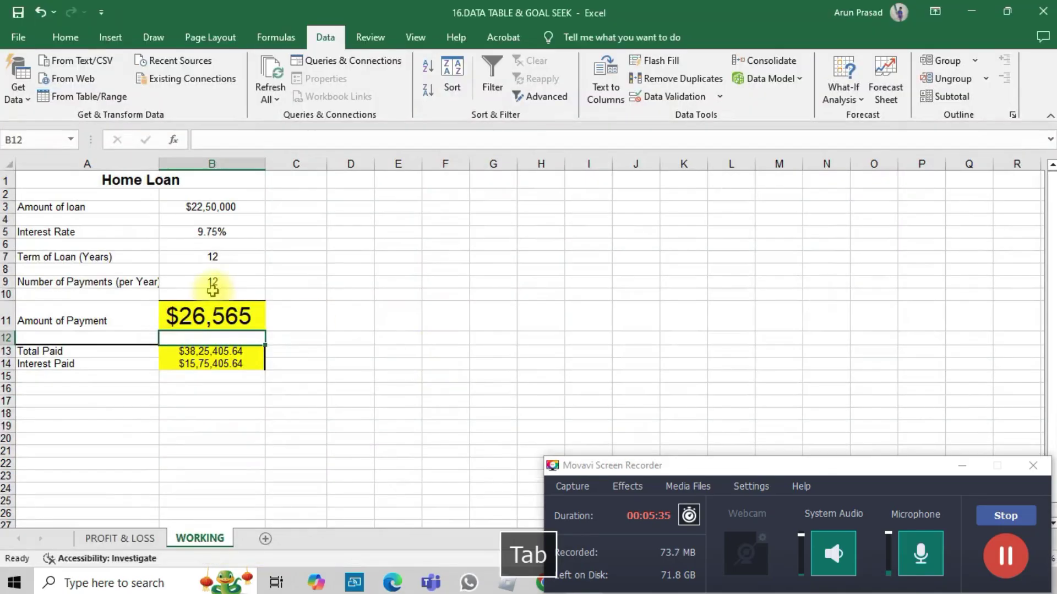
left_click(211, 316)
key("alt+Tab")
key("alt+Tab")
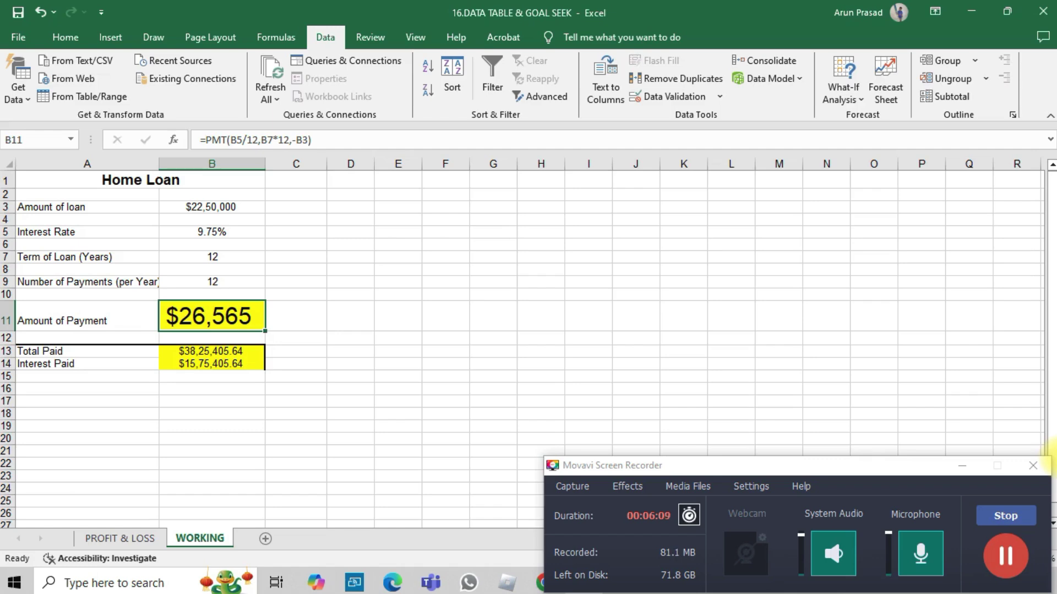
Compare the calculator's total interest and total payment with the Excel sheet, return to Excel and minimize the screen recorder window.
key("alt+Tab")
key("alt+Tab")
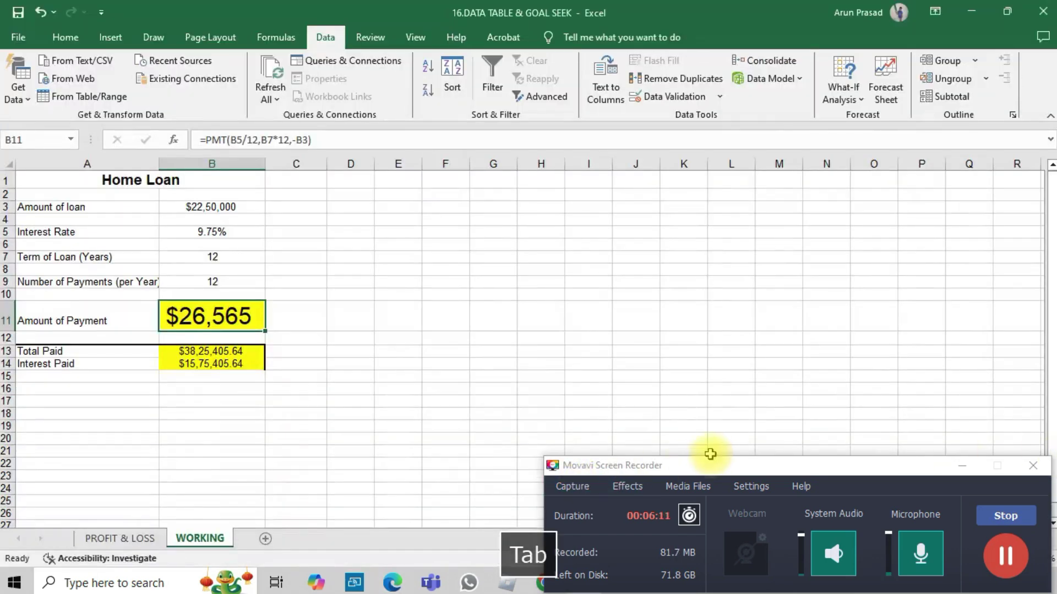
key("alt+Tab")
key("alt+Tab")
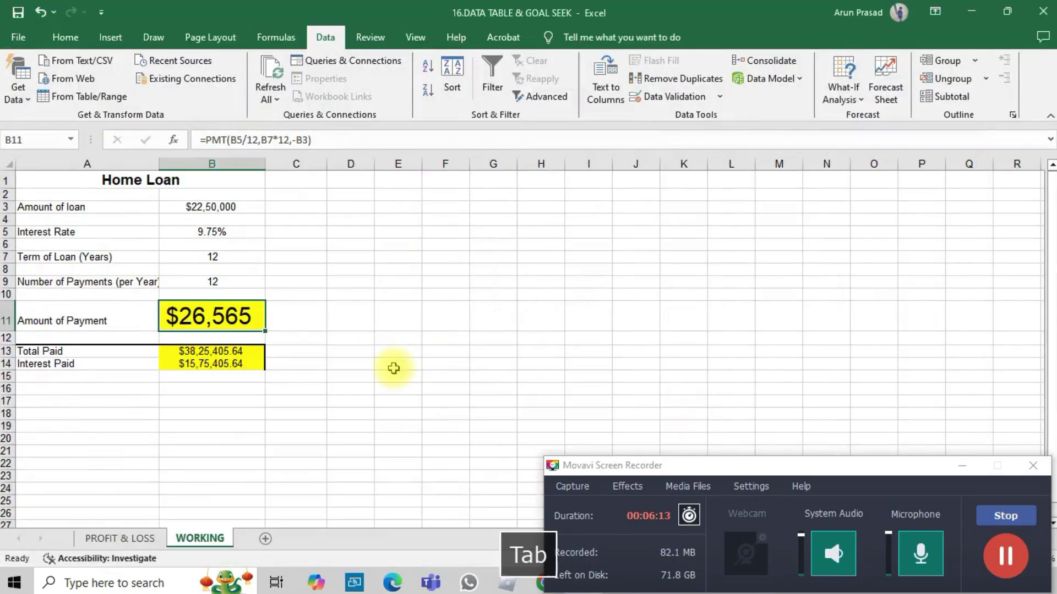
key("alt+Tab")
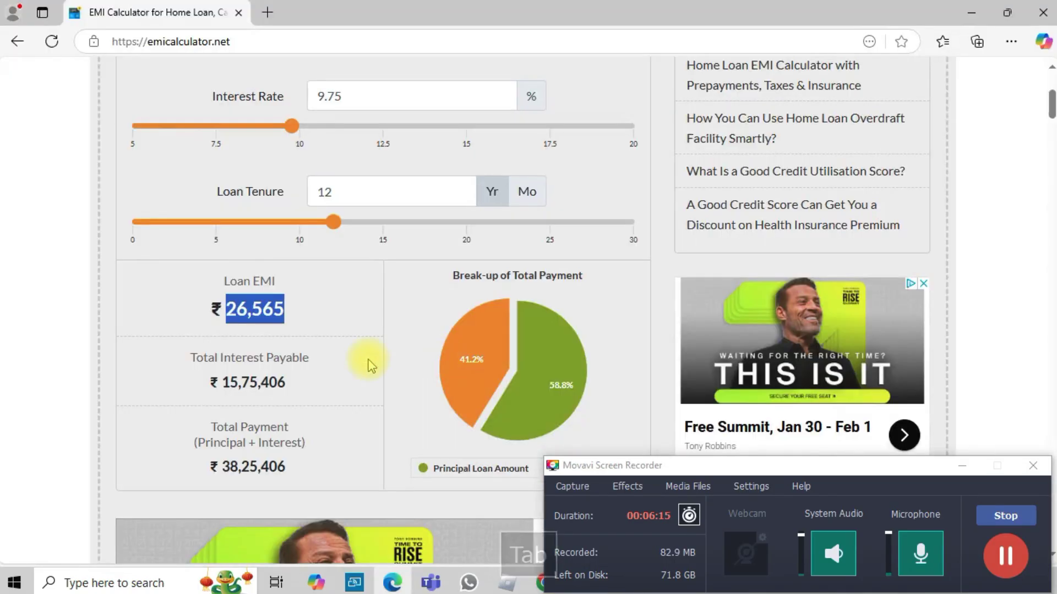
key("alt+Tab")
key("alt+Tab")
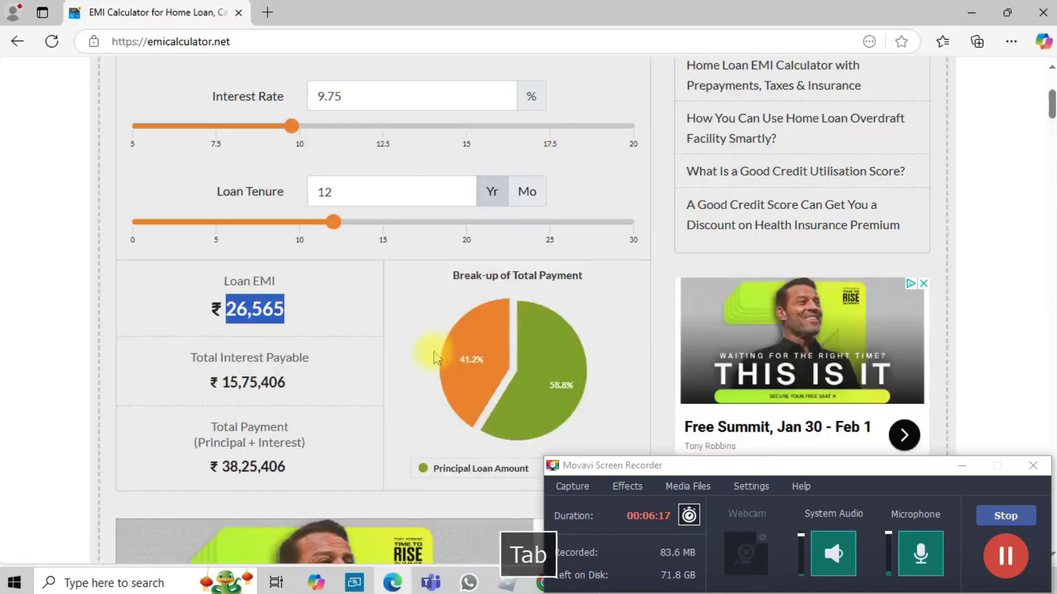
key("alt+Tab")
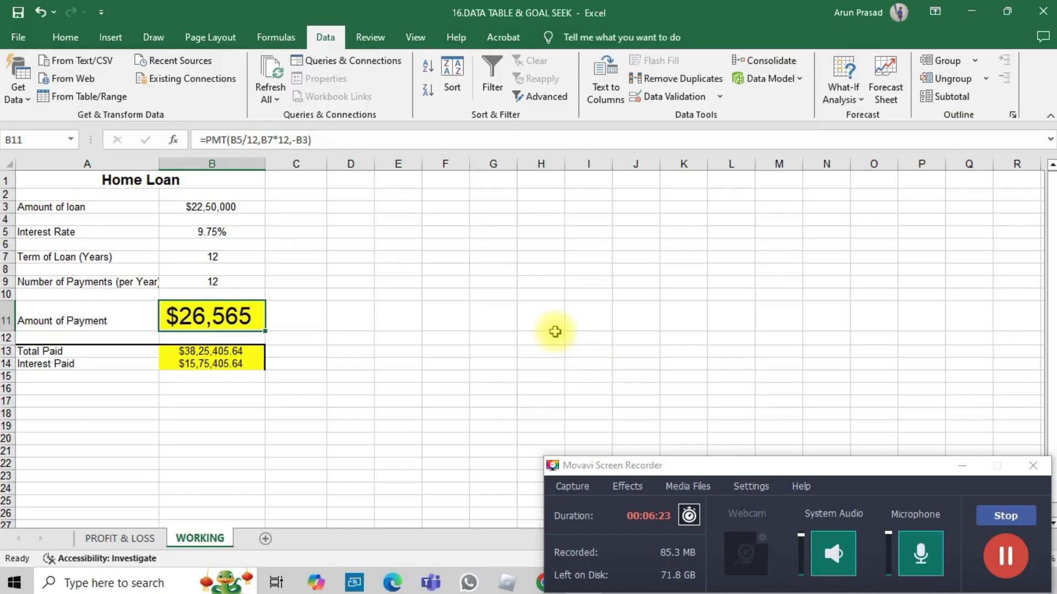
left_click(963, 465)
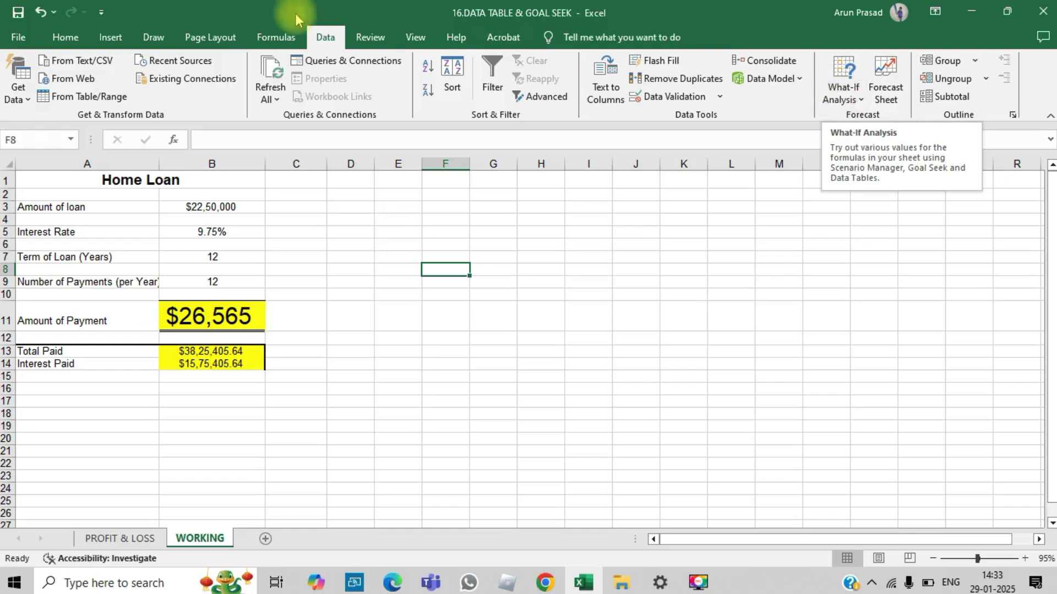
Try a Goal Seek that brings the Amount of Payment in B11 to 30000 by changing the loan term in B7, and discard the solution.
left_click(827, 102)
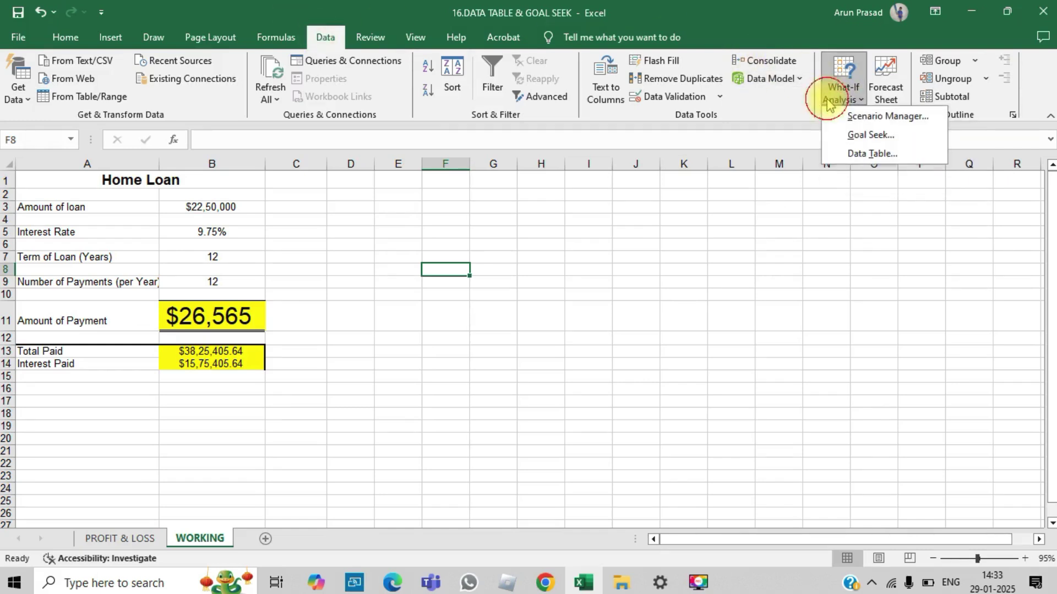
left_click(859, 134)
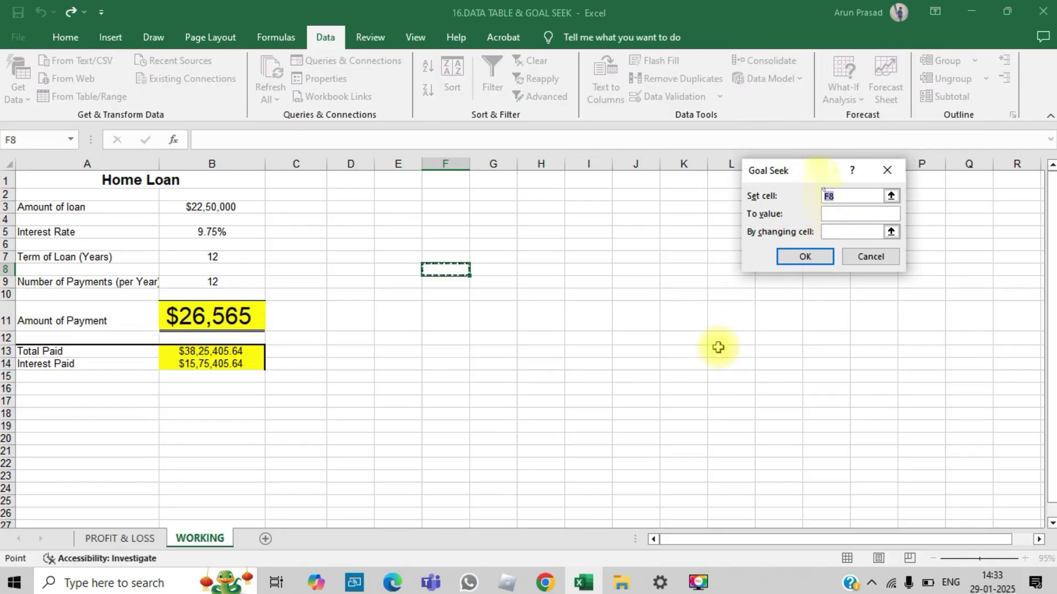
key("Delete")
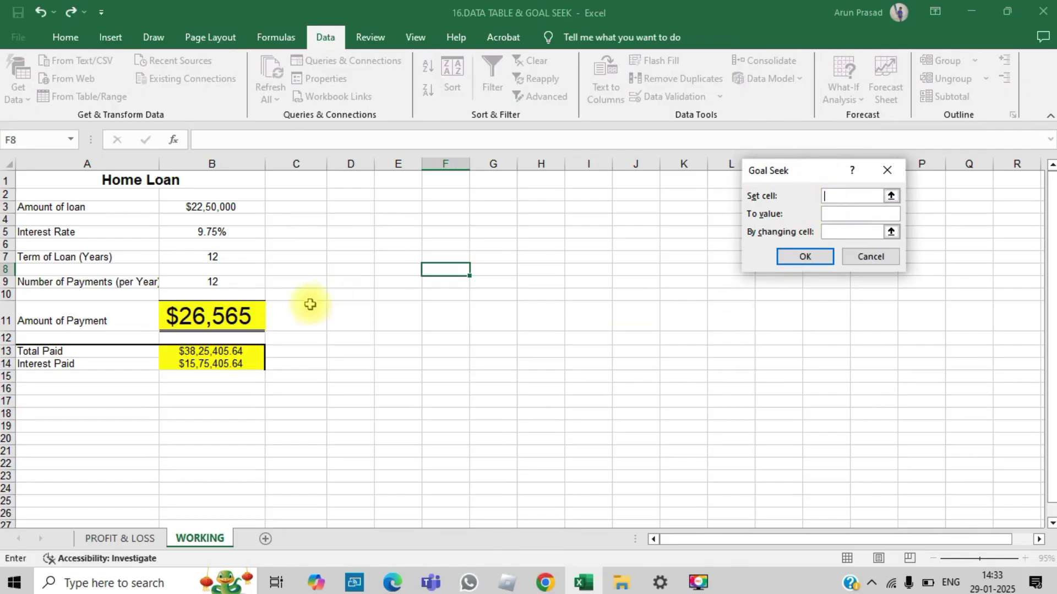
left_click(234, 316)
left_click(851, 216)
type("30000")
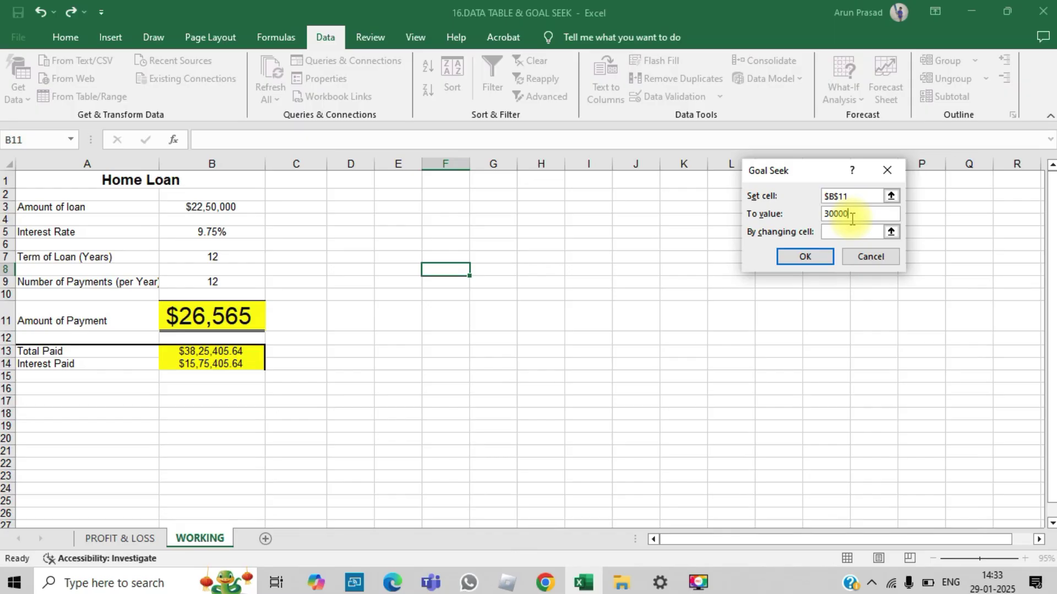
left_click(844, 231)
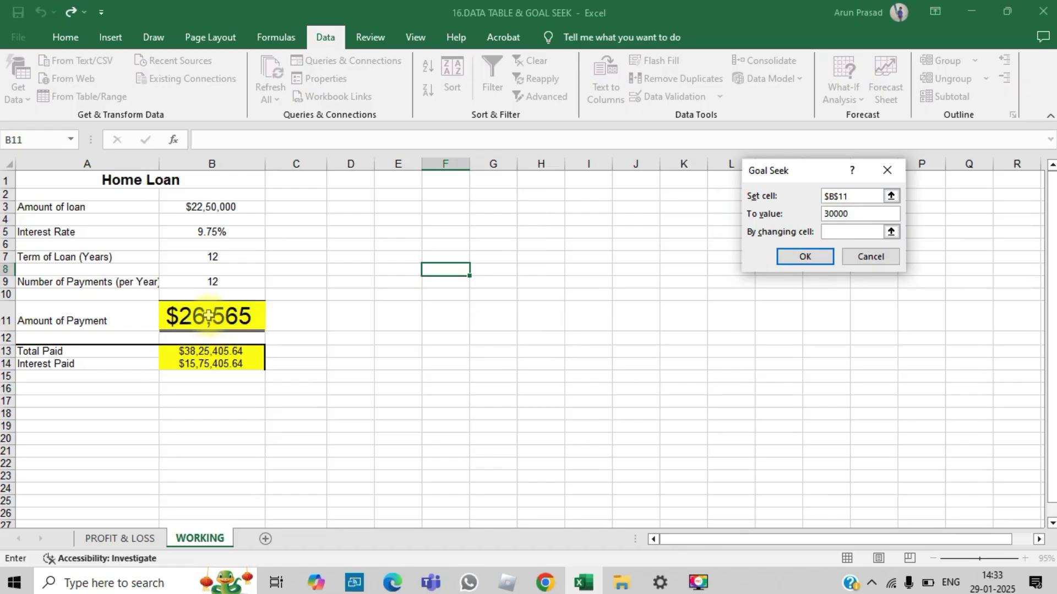
left_click(857, 231)
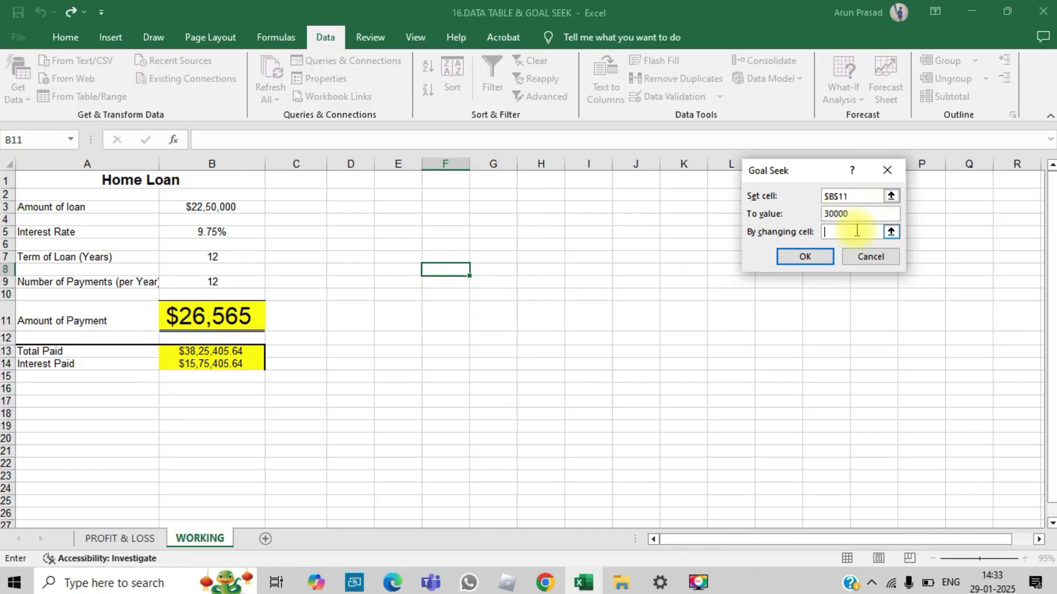
left_click(239, 257)
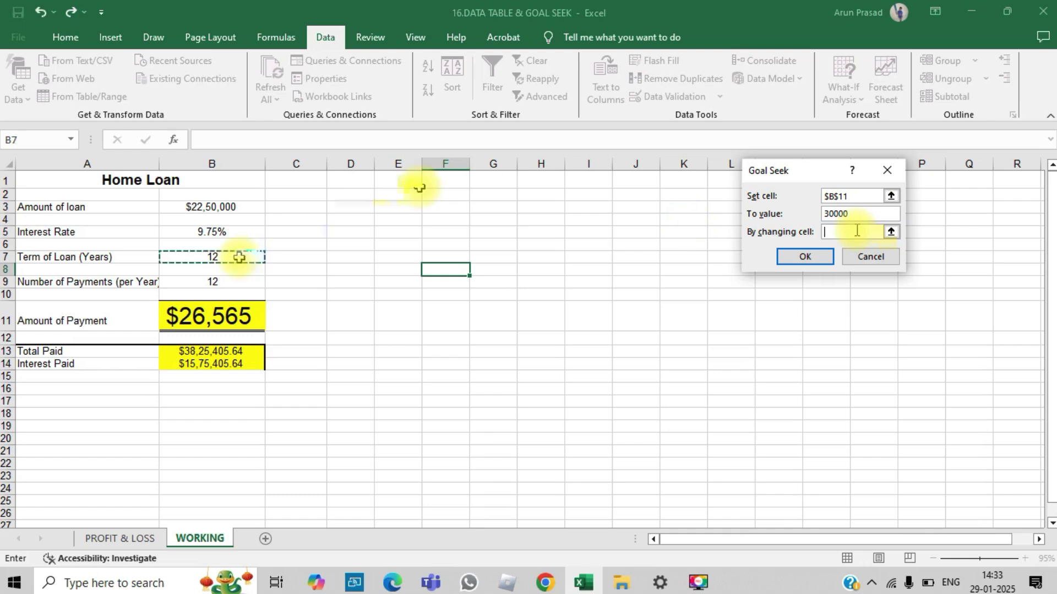
left_click(808, 258)
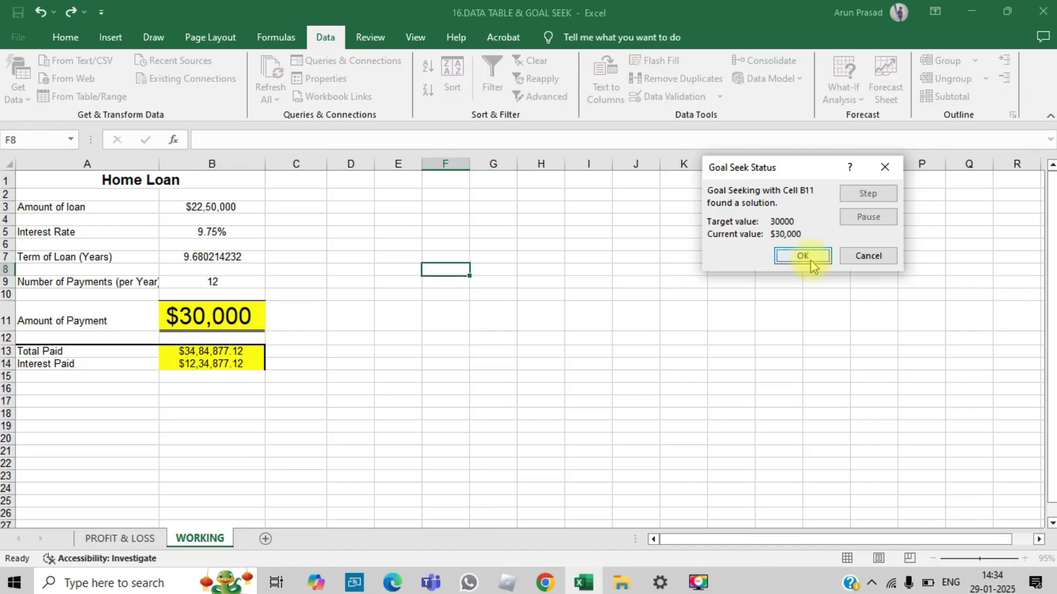
left_click(885, 167)
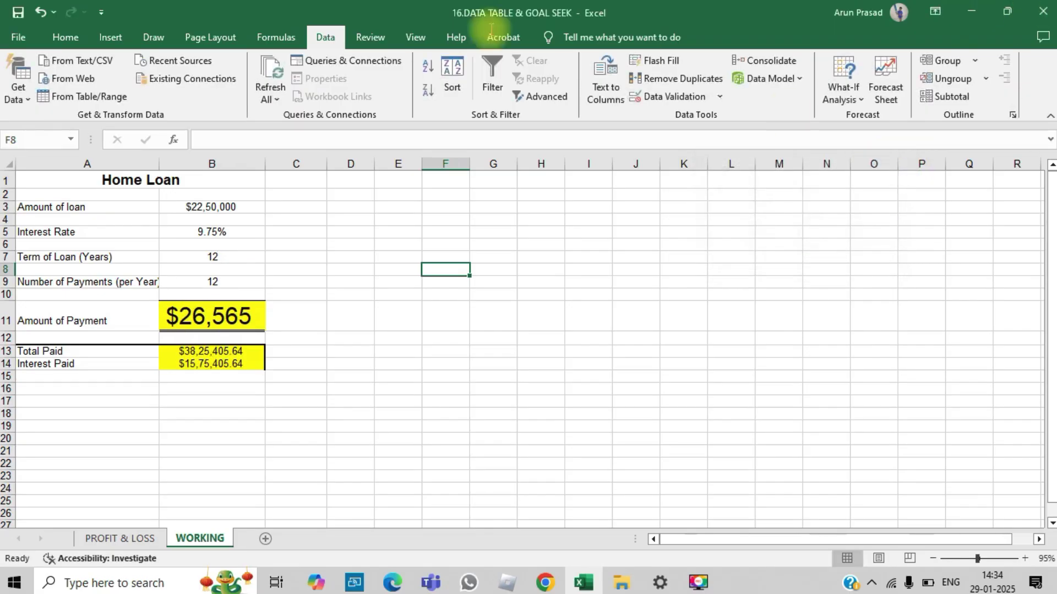
Repeat the Goal Seek with B11 as set cell, 30000 as target value and B7 as changing cell, and dismiss the result.
left_click(863, 103)
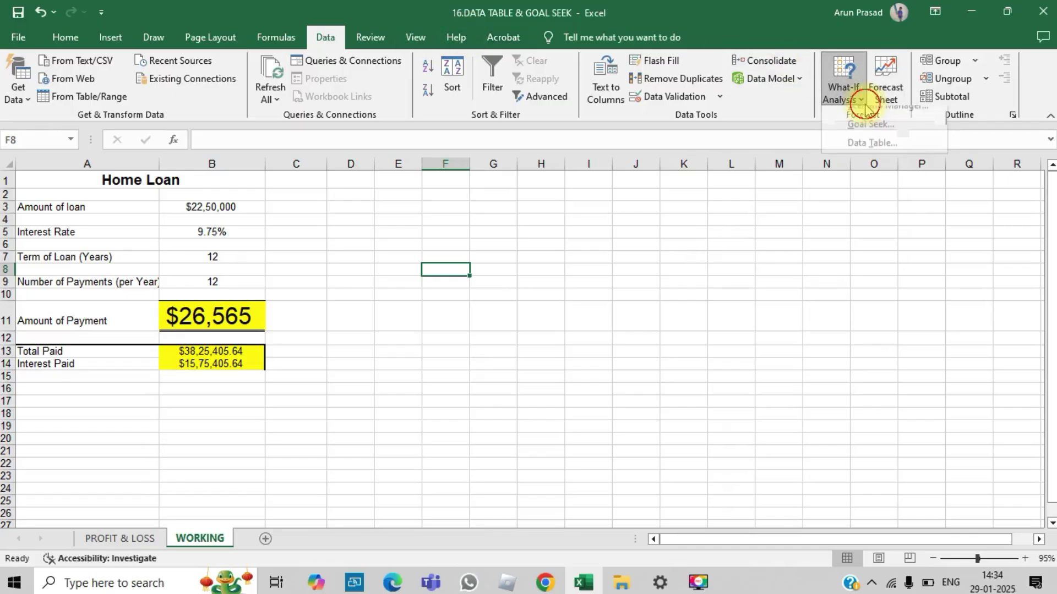
left_click(866, 134)
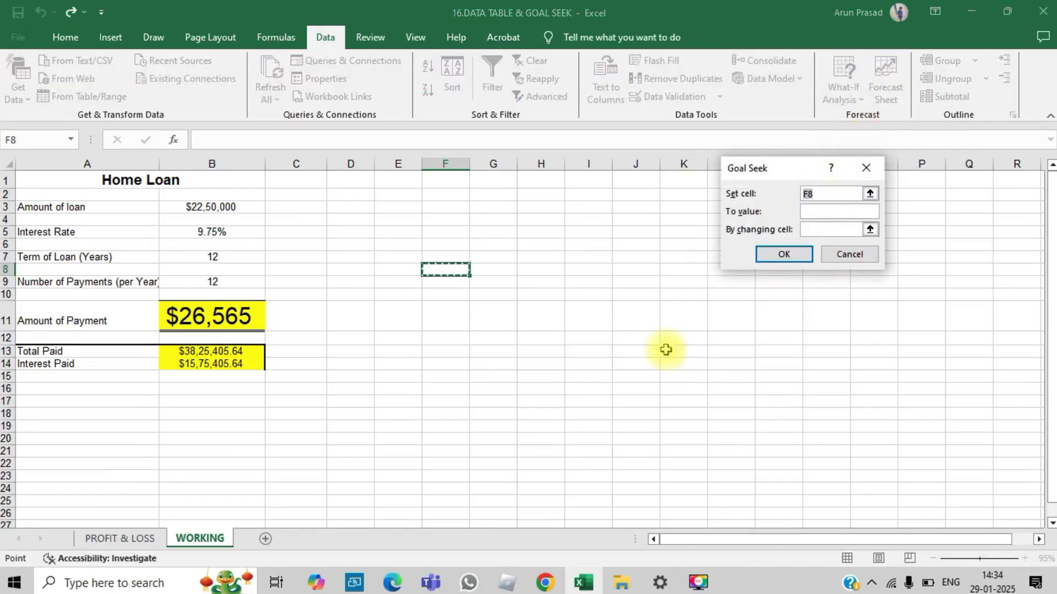
left_click(226, 316)
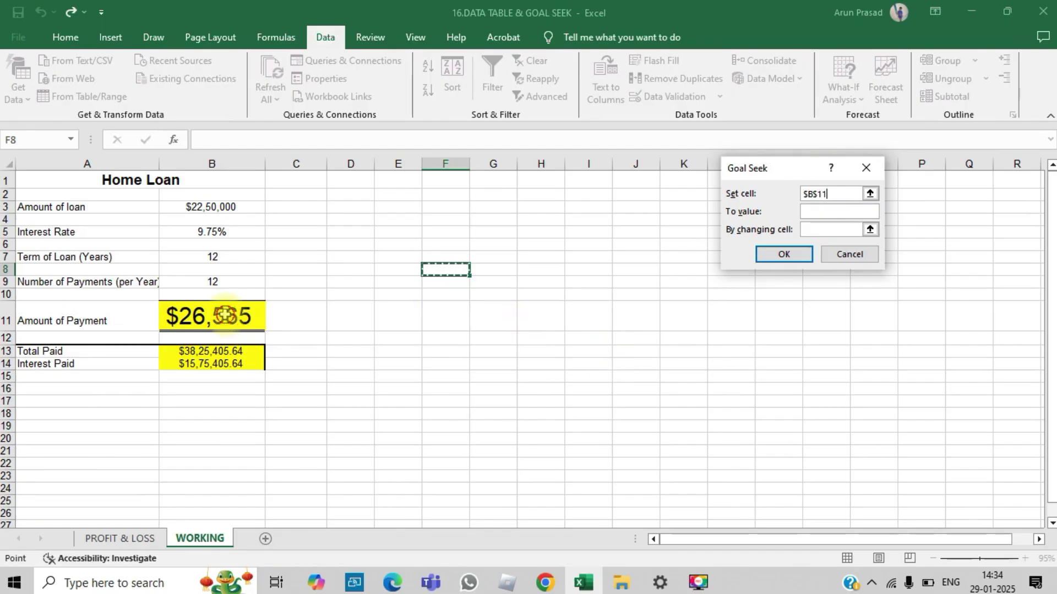
left_click(819, 208)
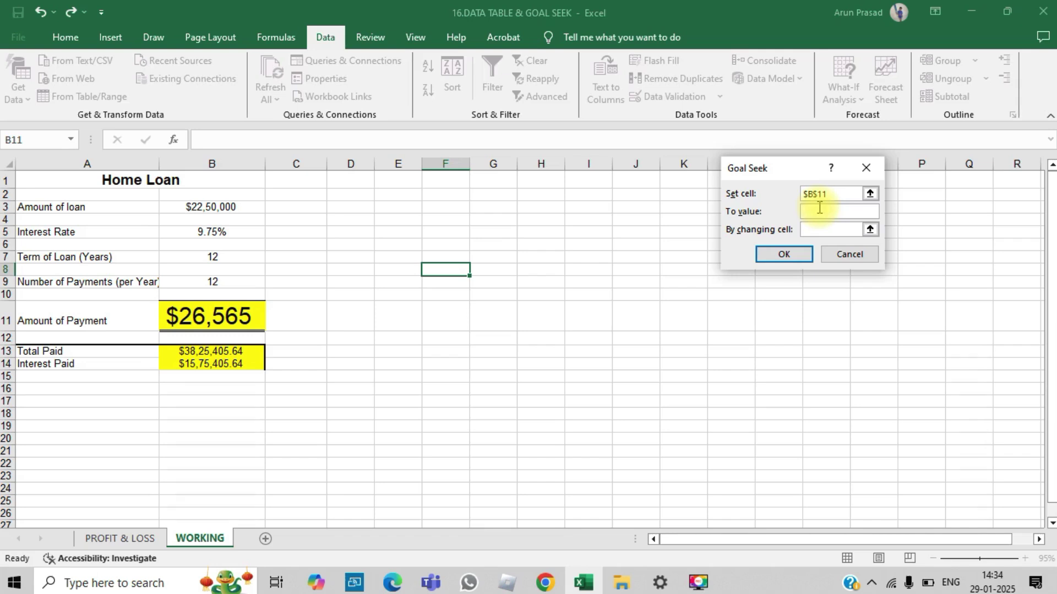
type("30000")
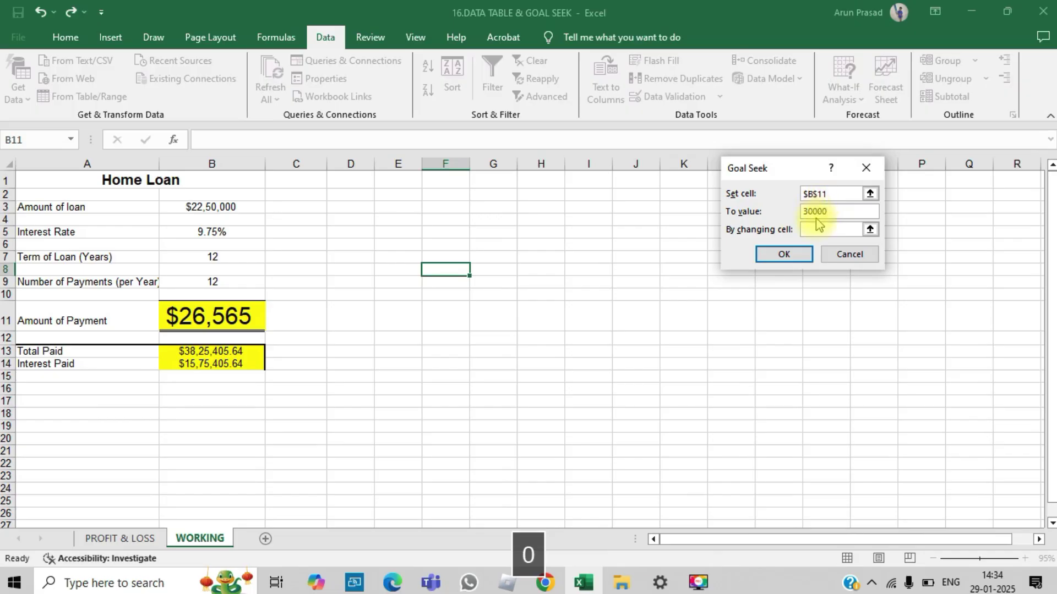
left_click(820, 230)
left_click(236, 231)
left_click(248, 258)
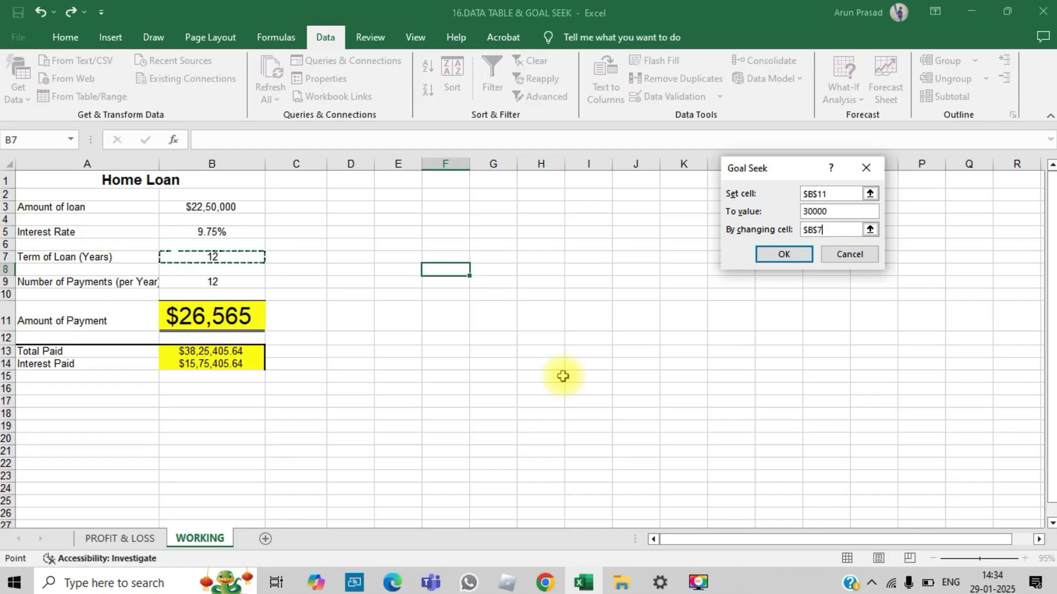
left_click(796, 254)
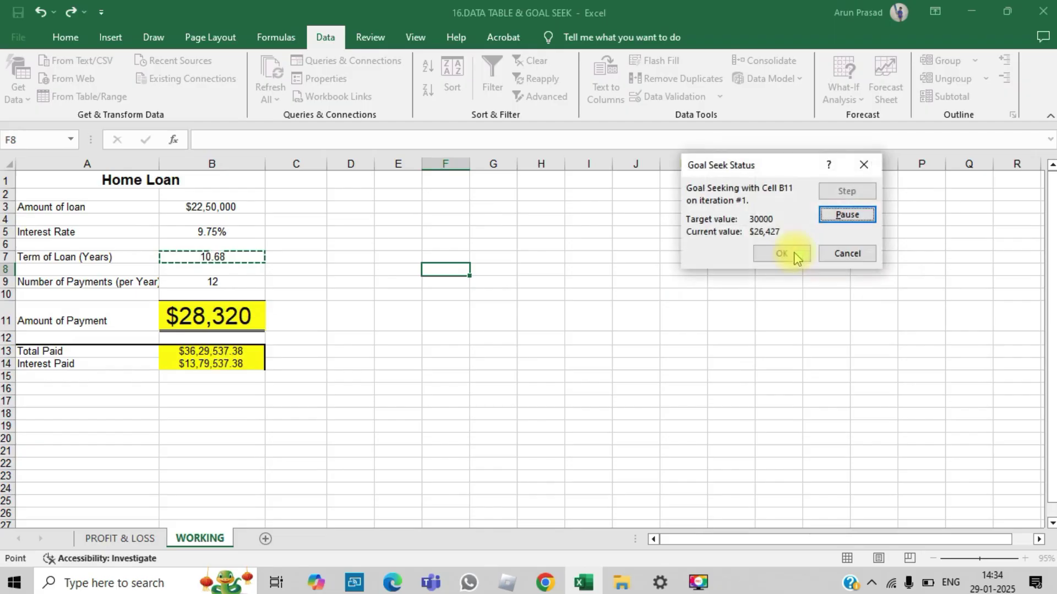
left_click(868, 163)
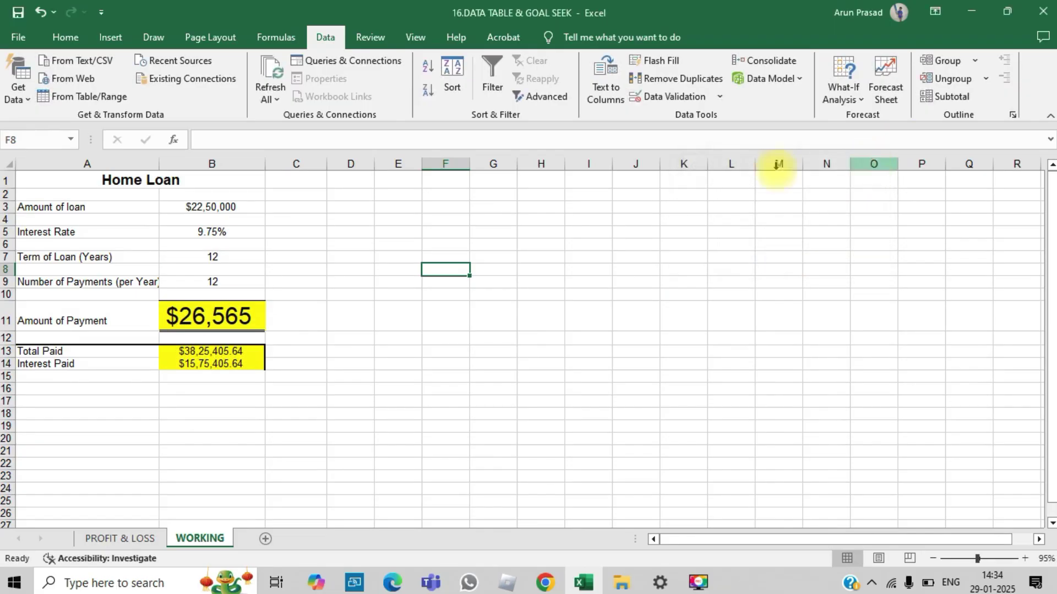
Switch to the online EMI calculator in the browser and set the loan tenure to 9.68 years.
left_click(542, 350)
key("alt+Tab")
key("alt+Tab")
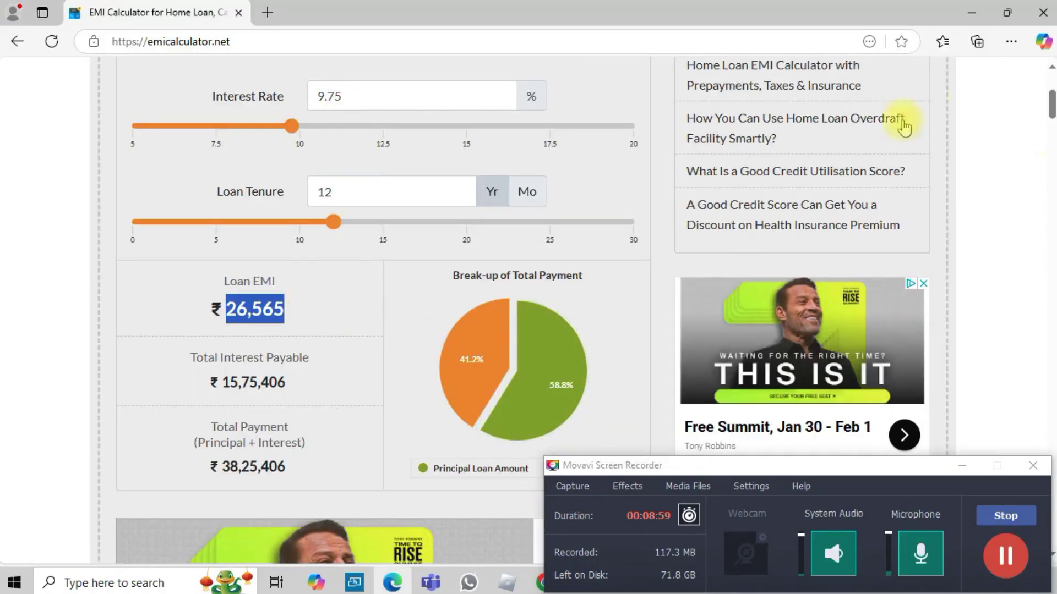
left_click(342, 192)
key("BackSpace")
key("BackSpace")
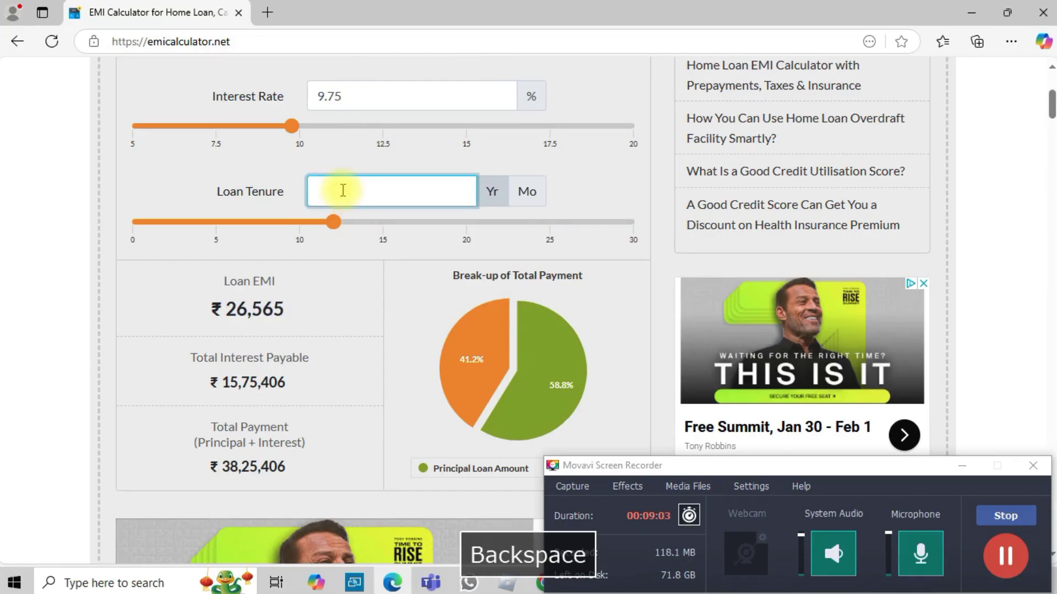
type("9,68")
key("Return")
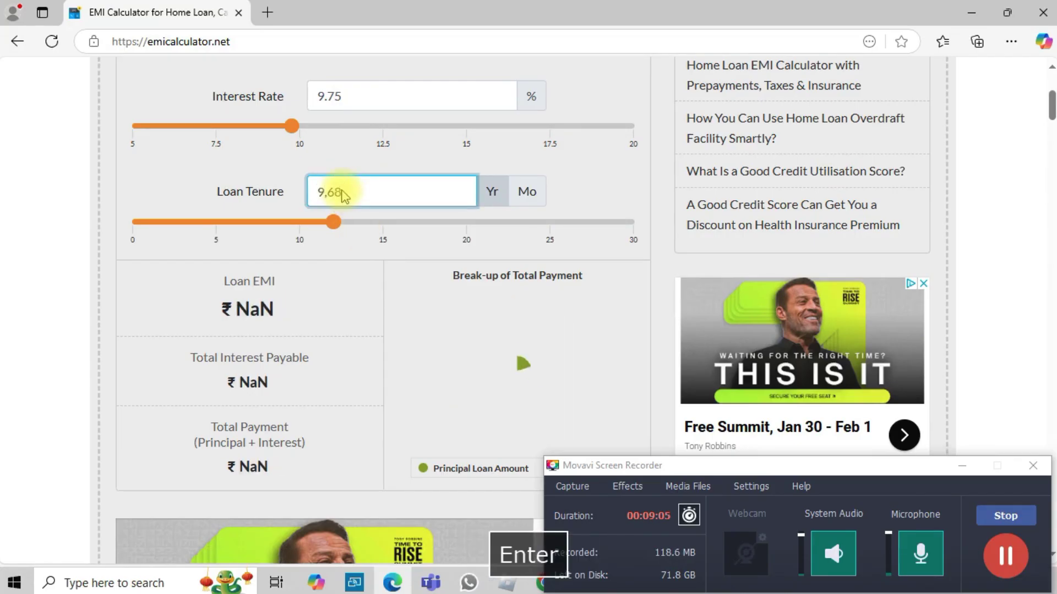
key("BackSpace")
key("BackSpace")
key("BackSpace")
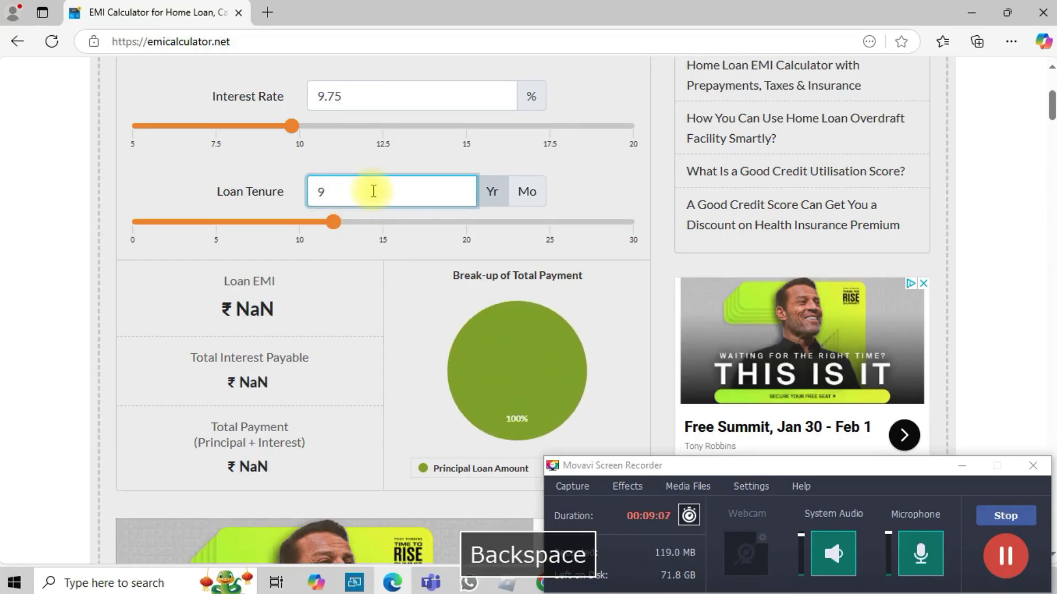
type(".68")
key("Return")
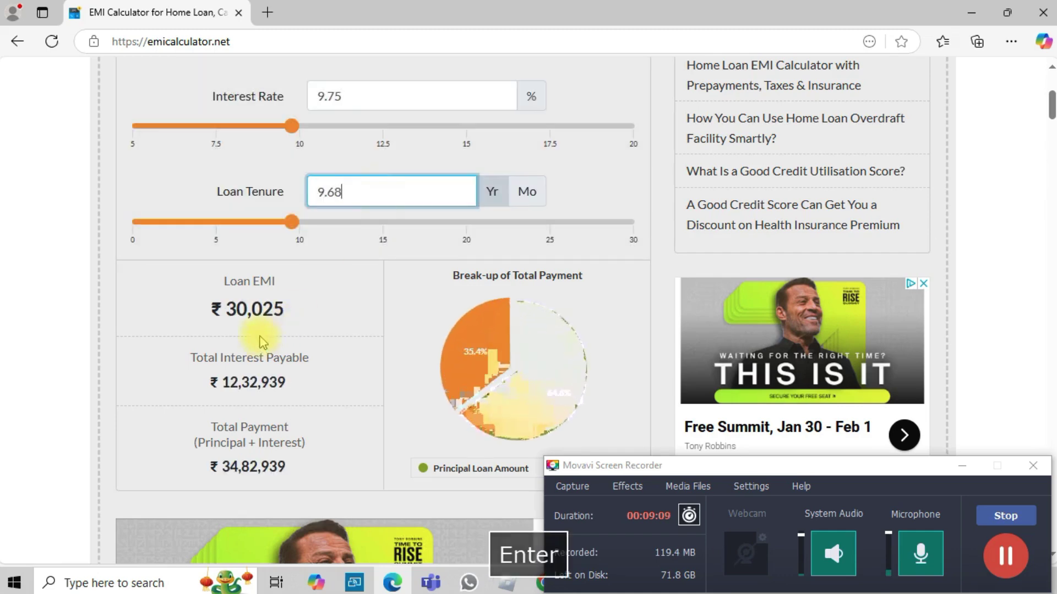
Highlight the calculator's Loan EMI amount to check it against the 30000 target, and switch back to the Excel workbook.
left_click_drag(294, 308, 220, 308)
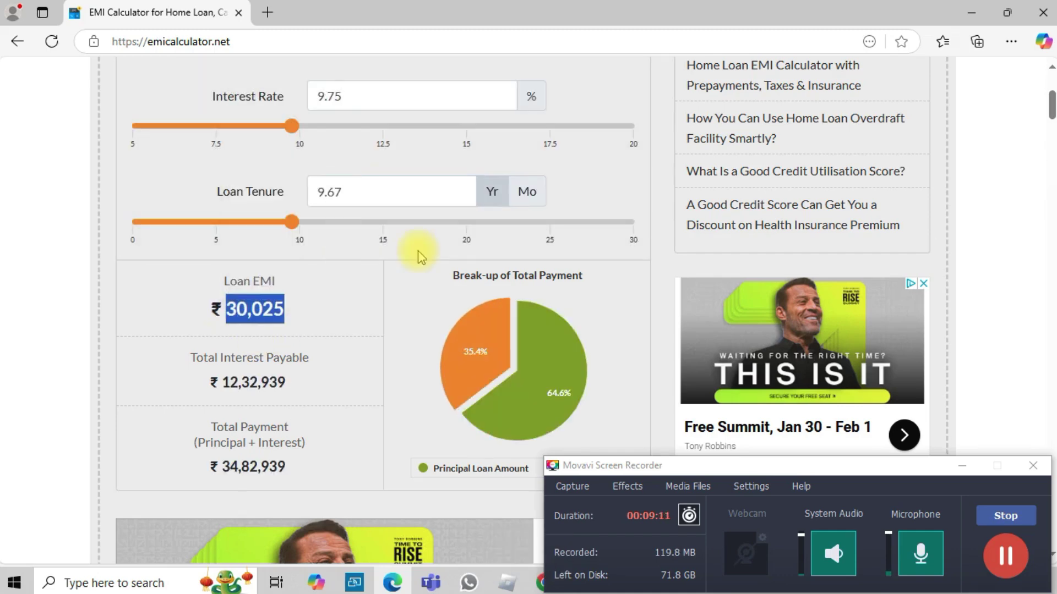
key("alt+Tab")
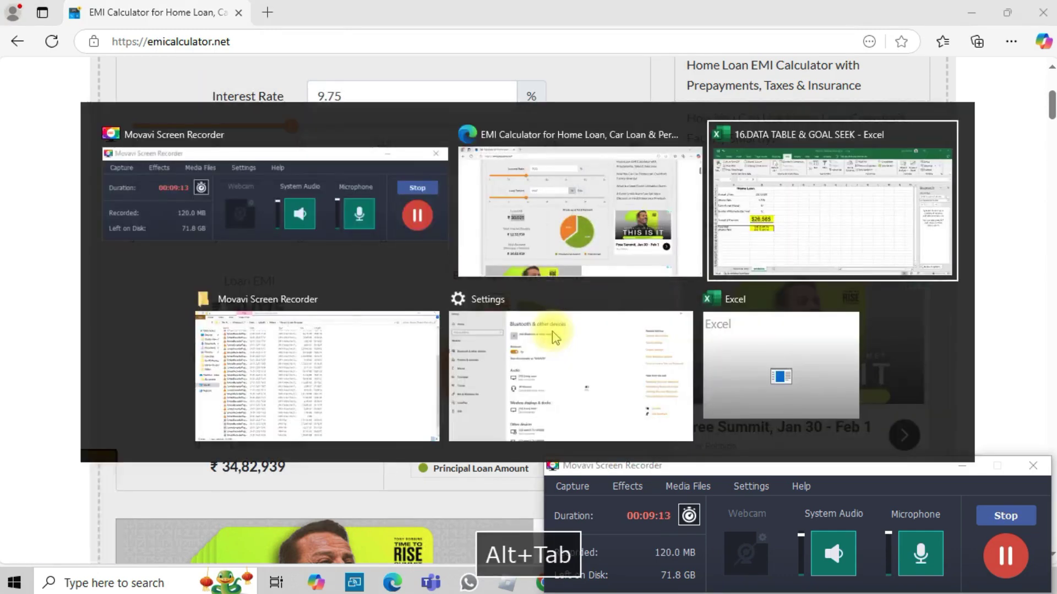